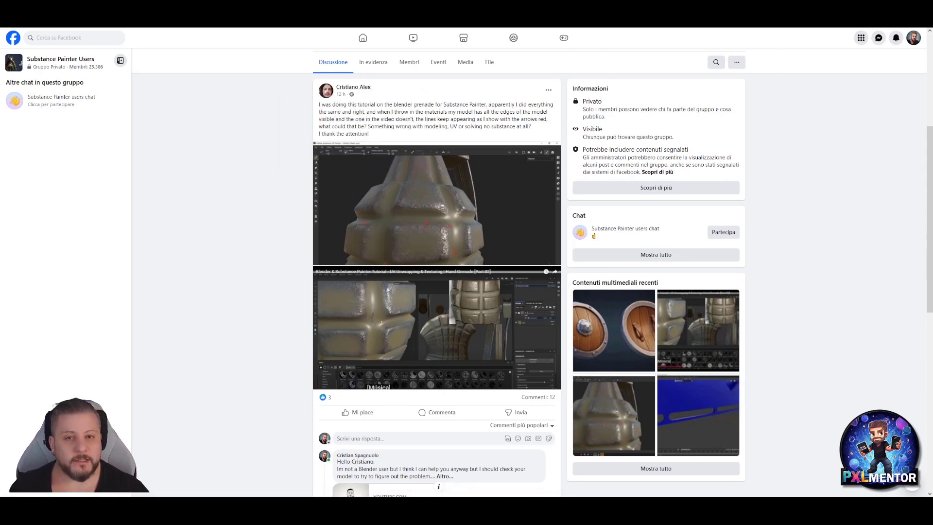
- View the group post's grenade screenshot full-size, then close it to return to the post
click(460, 227)
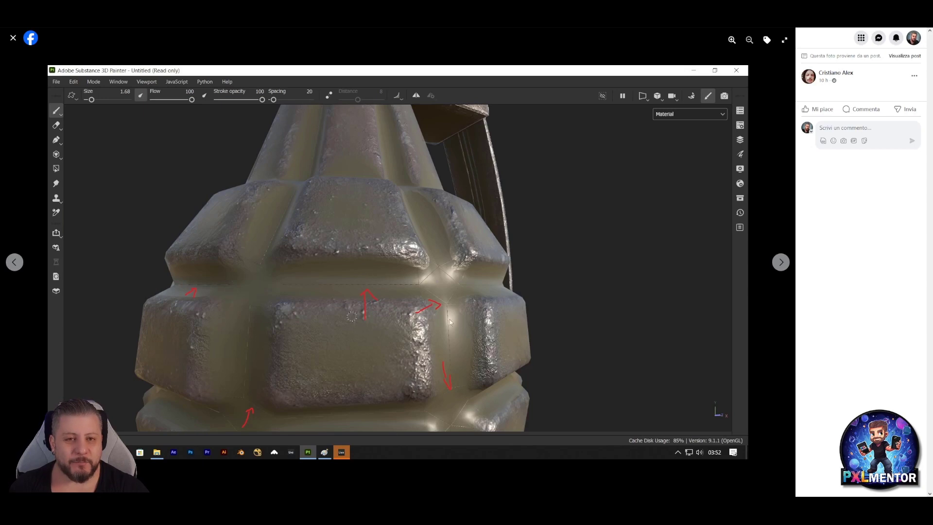
click(13, 38)
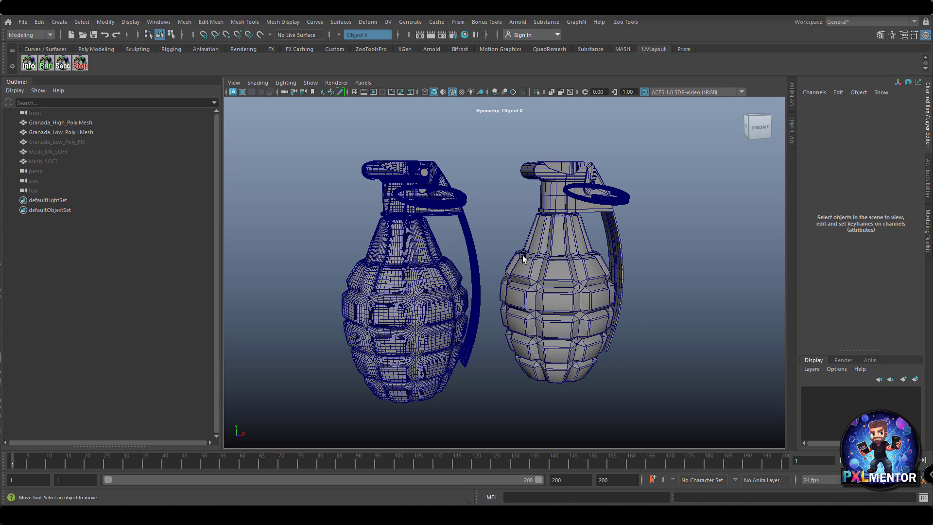
- Turn off Wireframe on Shaded and tumble around both grenades to inspect their bases and tops
alt+drag(551, 192, 550, 225)
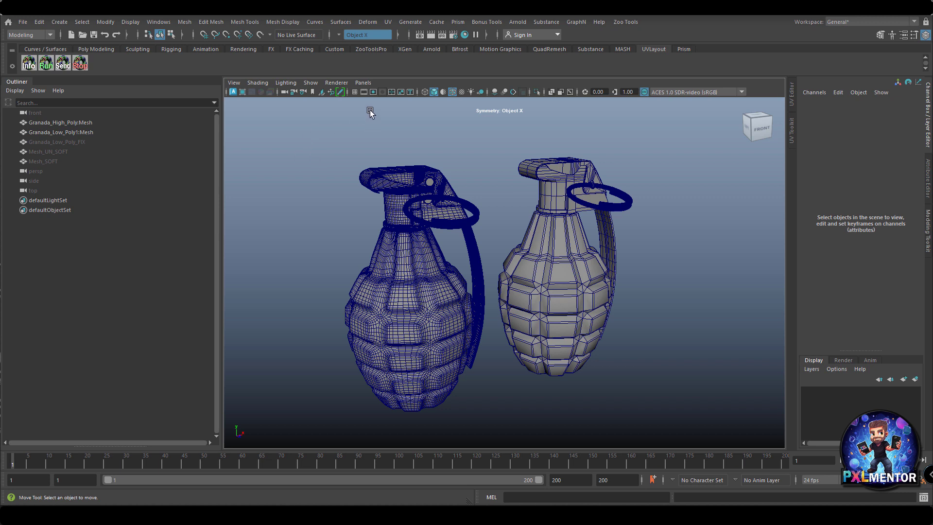
click(454, 92)
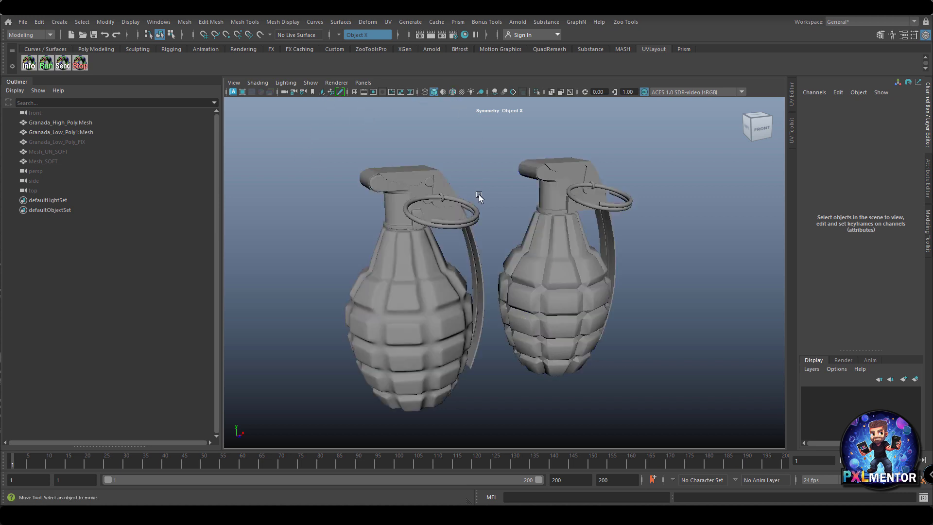
alt+drag(479, 195, 439, 223)
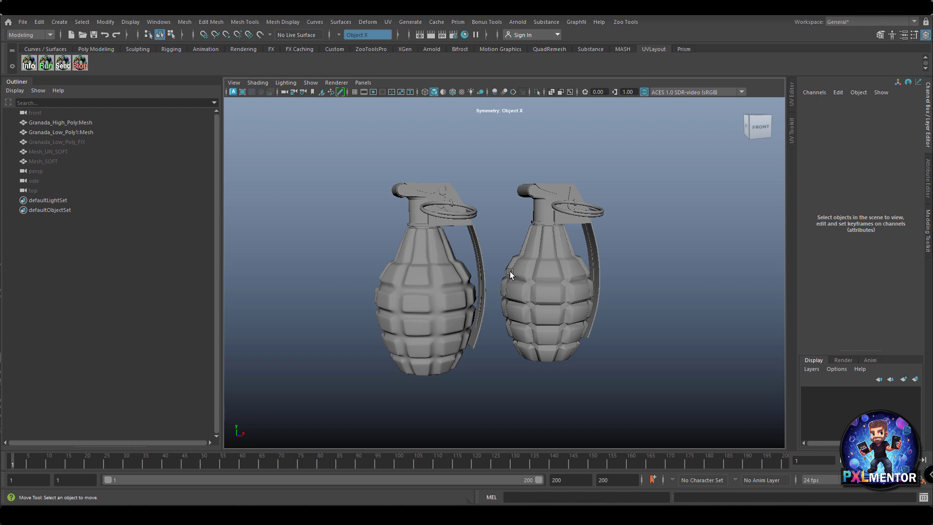
scroll(539, 298, up, 5)
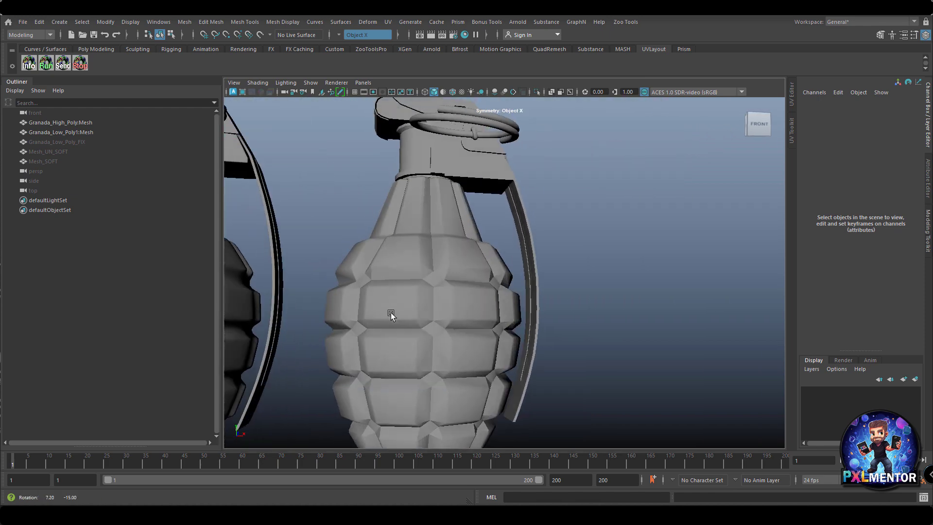
alt+drag(392, 314, 402, 287)
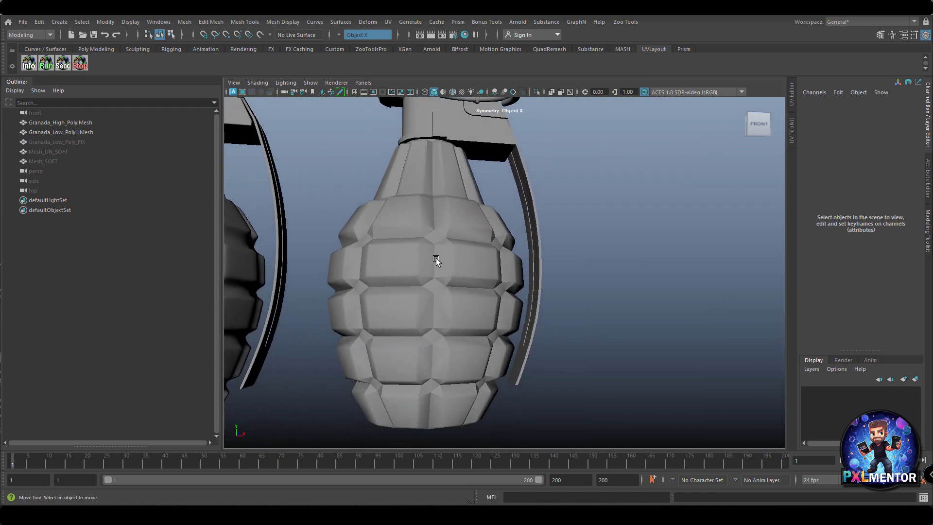
alt+drag(435, 256, 437, 270)
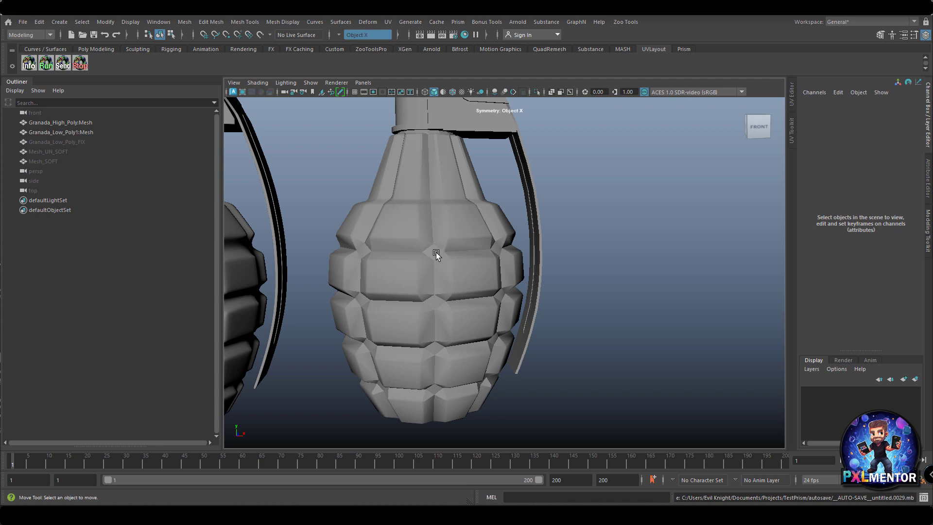
mouse_move(436, 253)
alt+mouse_down()
mouse_move(444, 276)
mouse_move(425, 242)
alt+mouse_up()
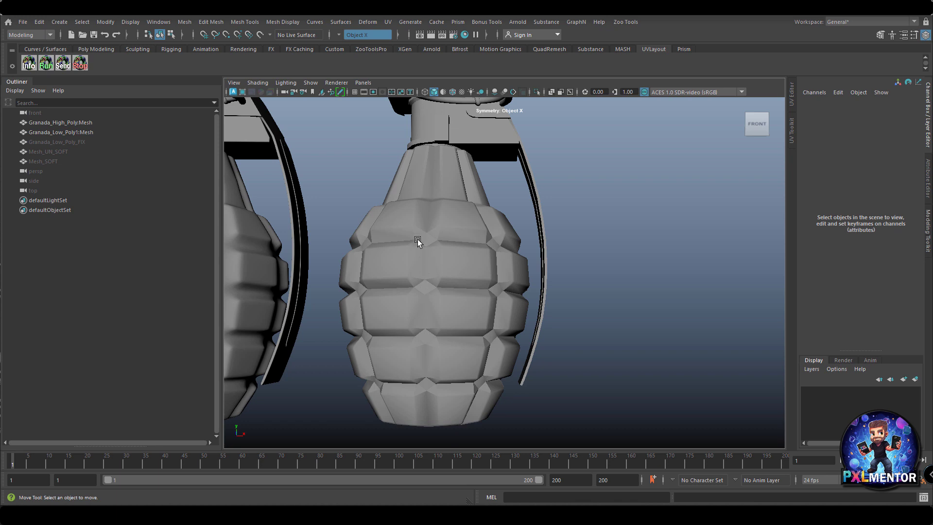
alt+right_drag(427, 301, 364, 278)
alt+drag(364, 278, 415, 275)
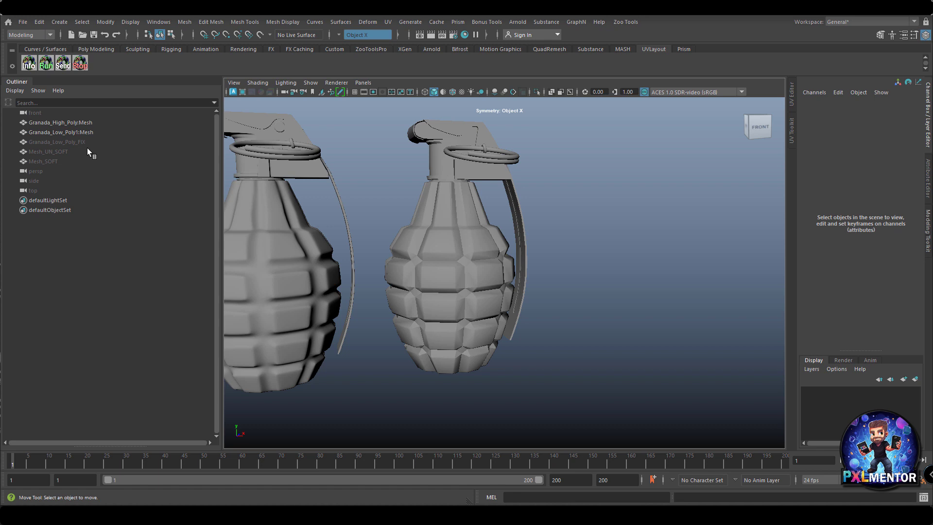
- Unhide Mesh_SOFT with Shift+H, deselect, and orbit to compare it with the other grenades
click(51, 160)
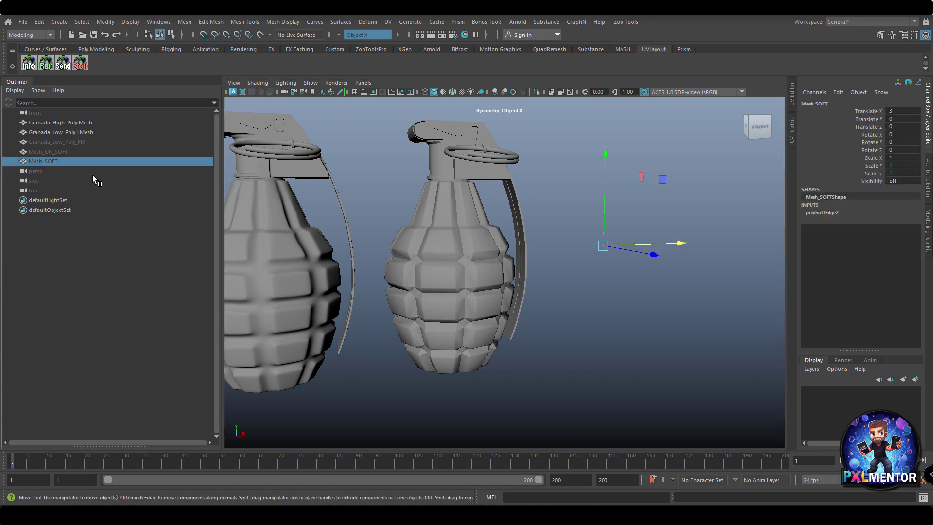
key(shift+h)
click(715, 269)
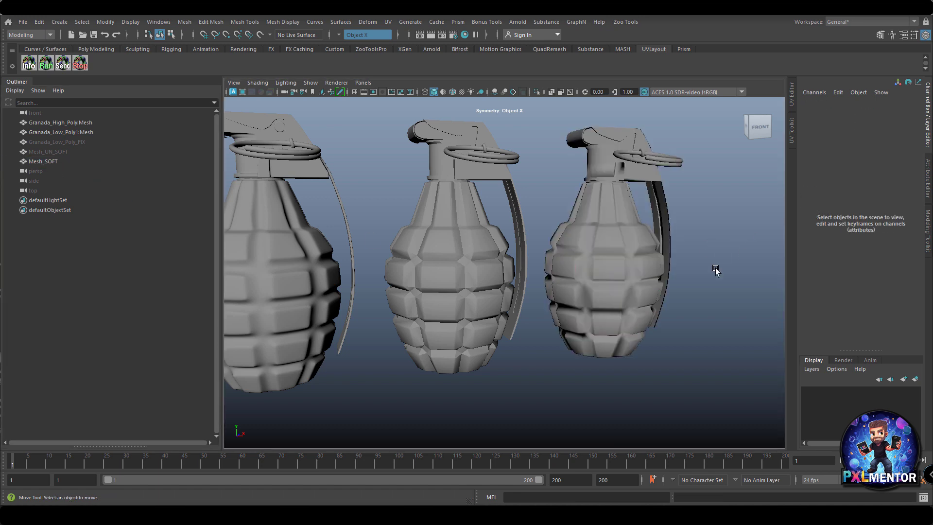
alt+drag(715, 269, 427, 322)
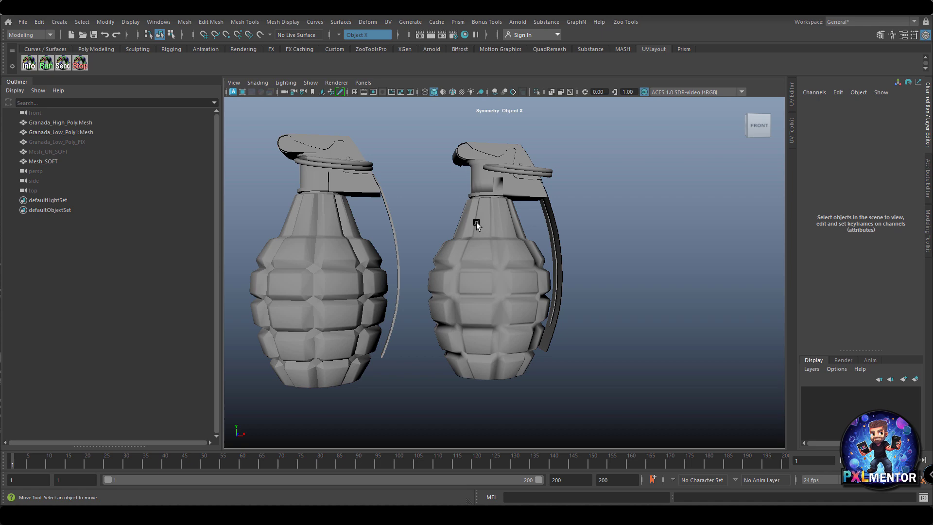
alt+drag(509, 275, 515, 311)
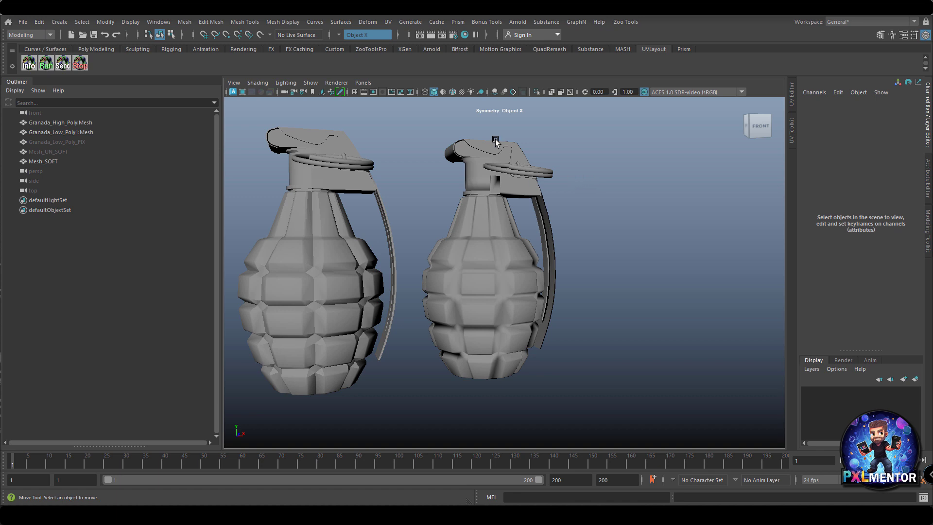
- Unhide Mesh_UN_SOFT from the Outliner with Shift+H and orbit to see all four grenades
click(294, 25)
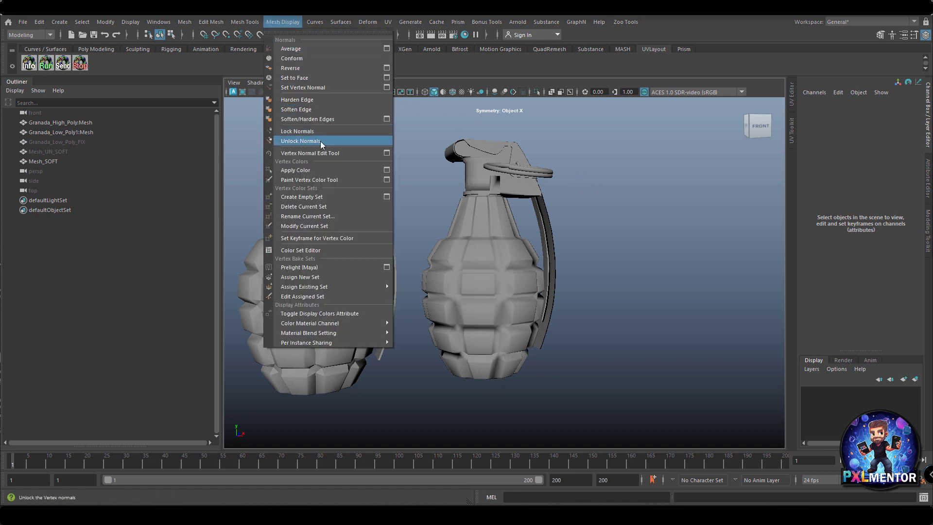
click(500, 115)
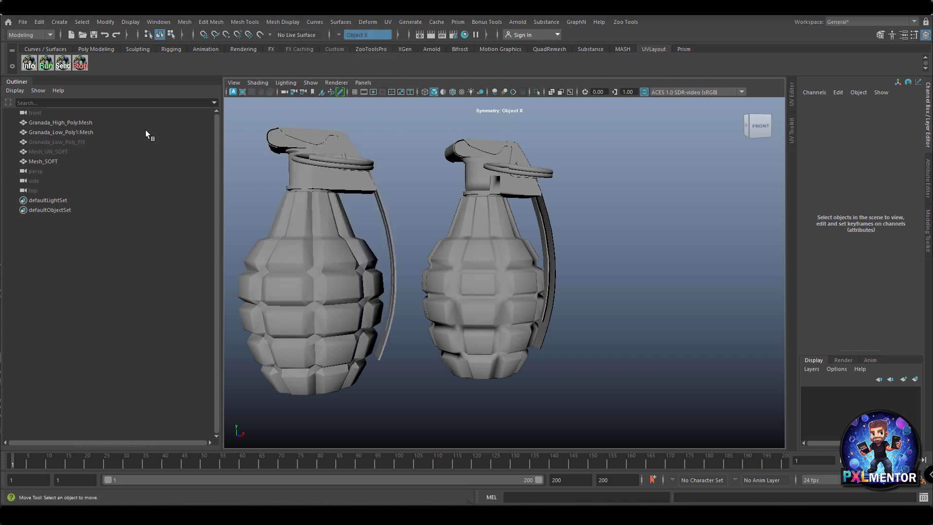
click(63, 151)
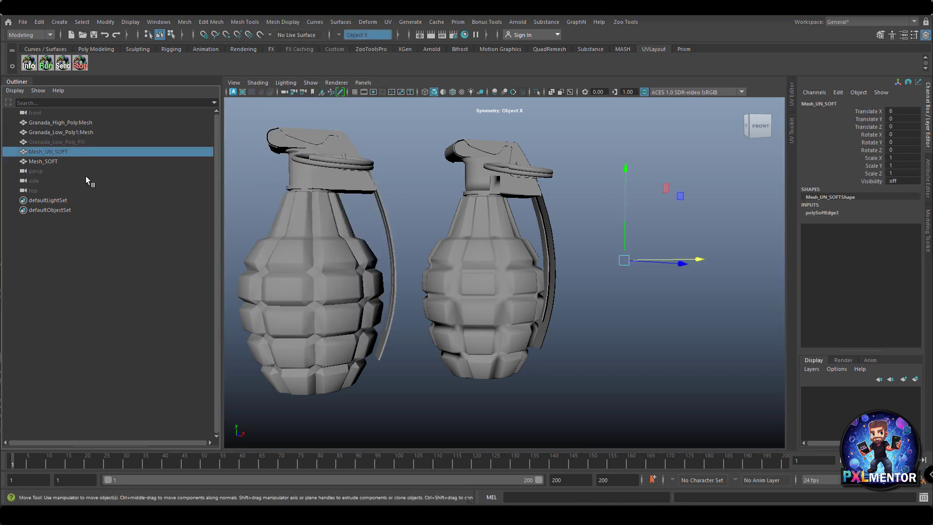
key(shift+h)
click(578, 396)
alt+drag(581, 391, 466, 377)
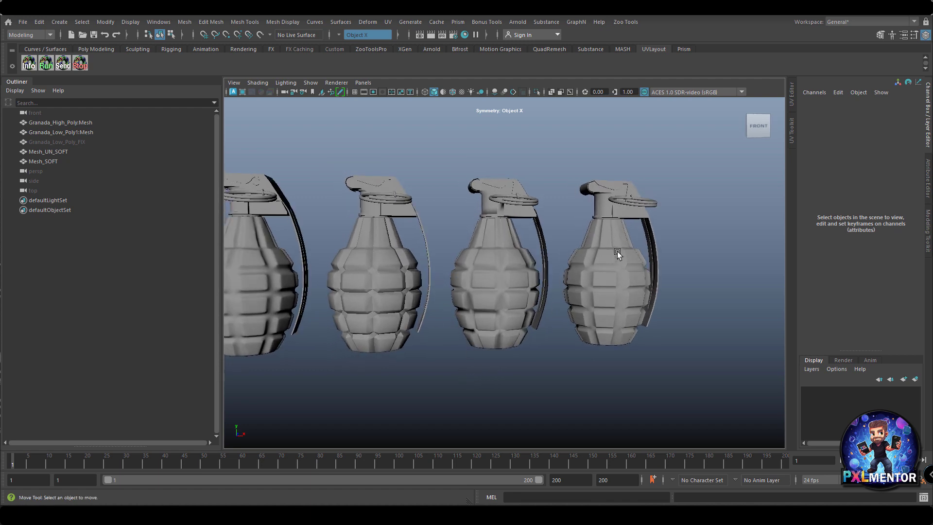
- Reframe the camera so all four grenades fit, then select Granada_Low_Poly1:Mesh
click(609, 287)
click(690, 353)
mouse_move(579, 306)
alt+mouse_down()
mouse_move(590, 321)
mouse_move(591, 312)
alt+mouse_up()
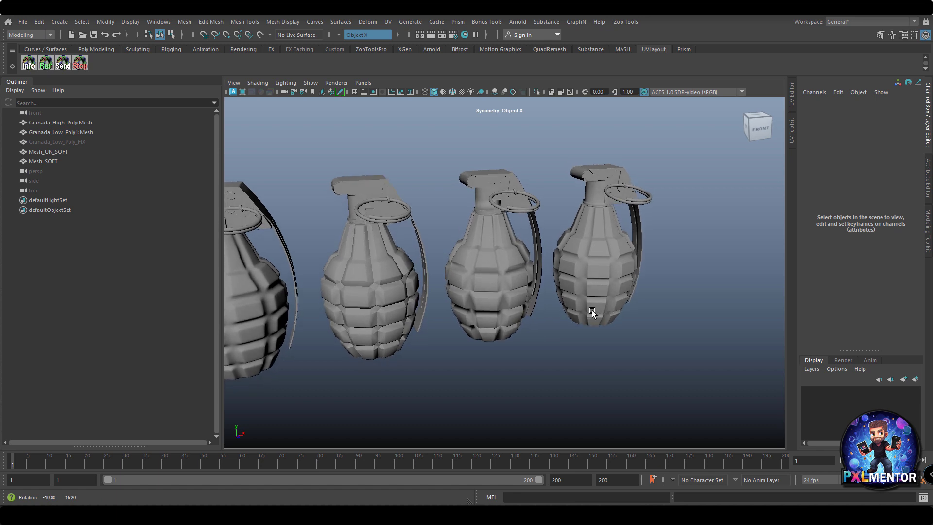
key(ctrl+z)
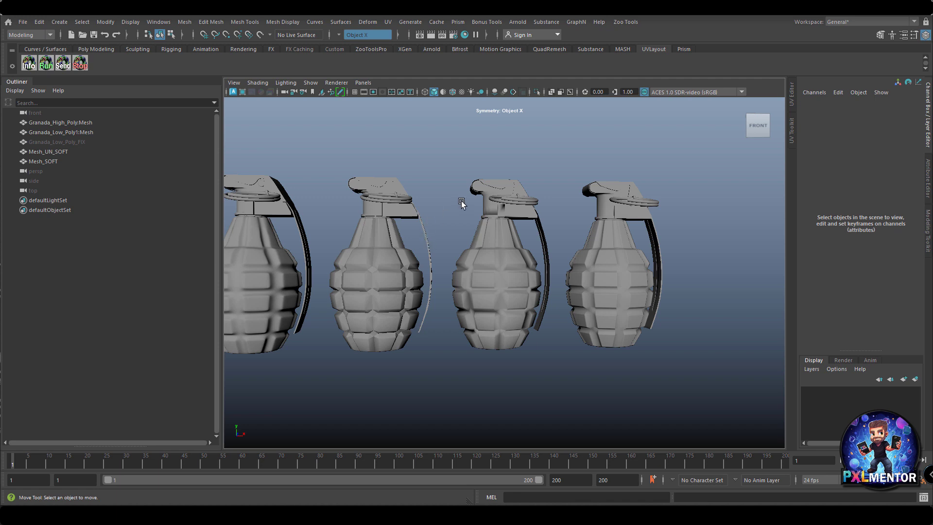
alt+right_drag(463, 202, 387, 206)
alt+drag(386, 205, 391, 210)
click(391, 211)
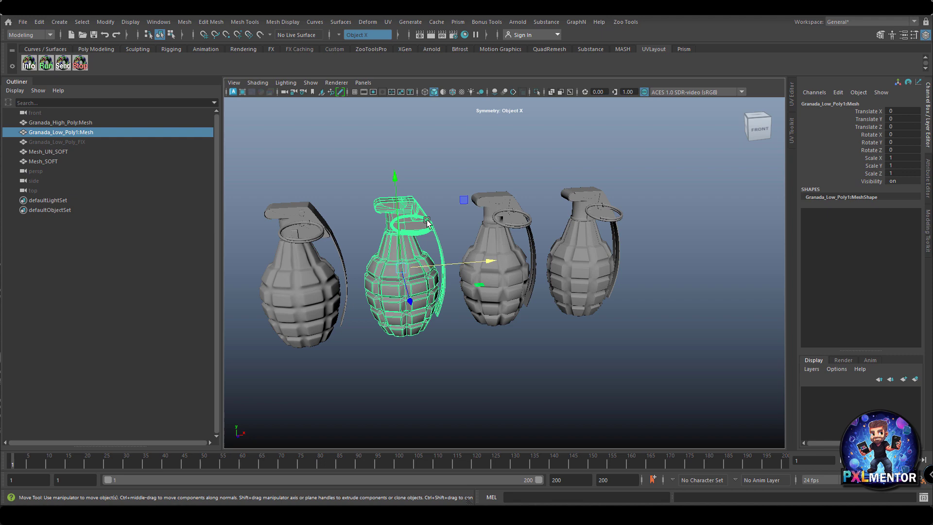
click(71, 143)
key(shift+h)
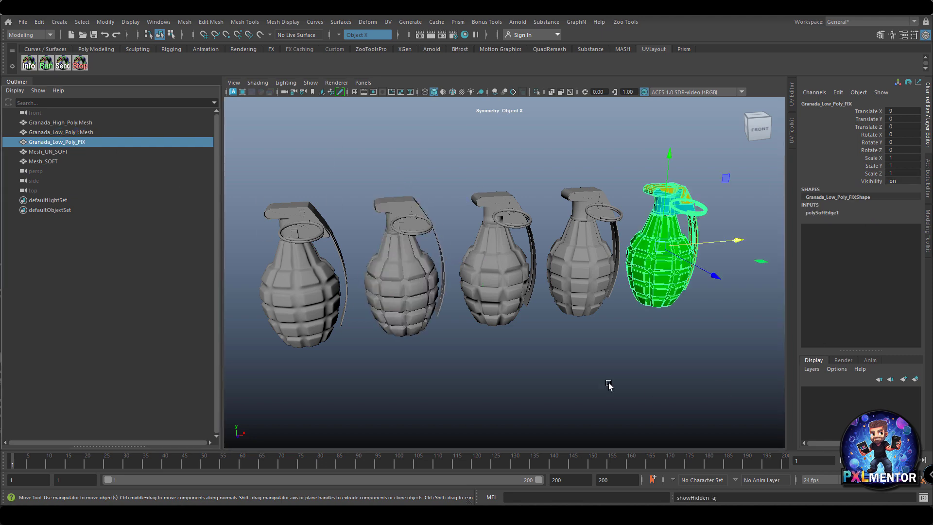
click(671, 308)
alt+drag(670, 308, 546, 316)
alt+middle_drag(546, 317, 549, 270)
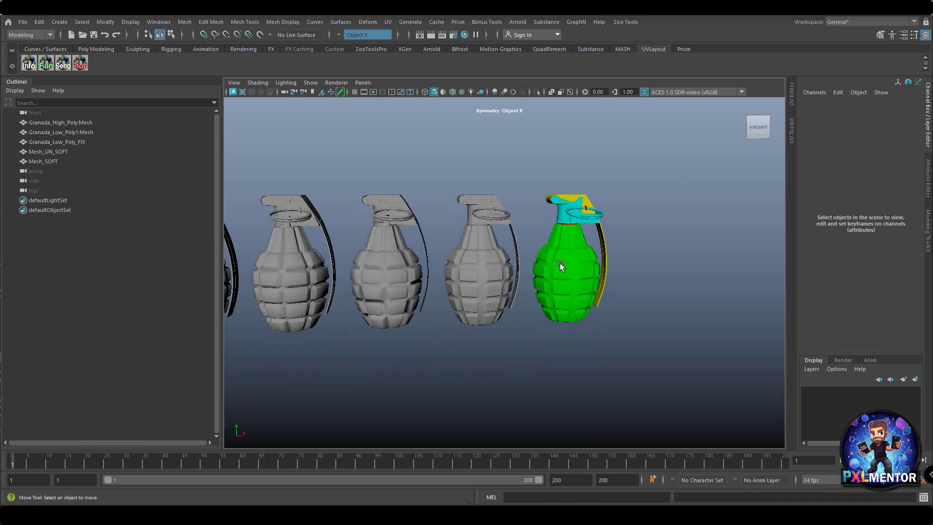
click(560, 265)
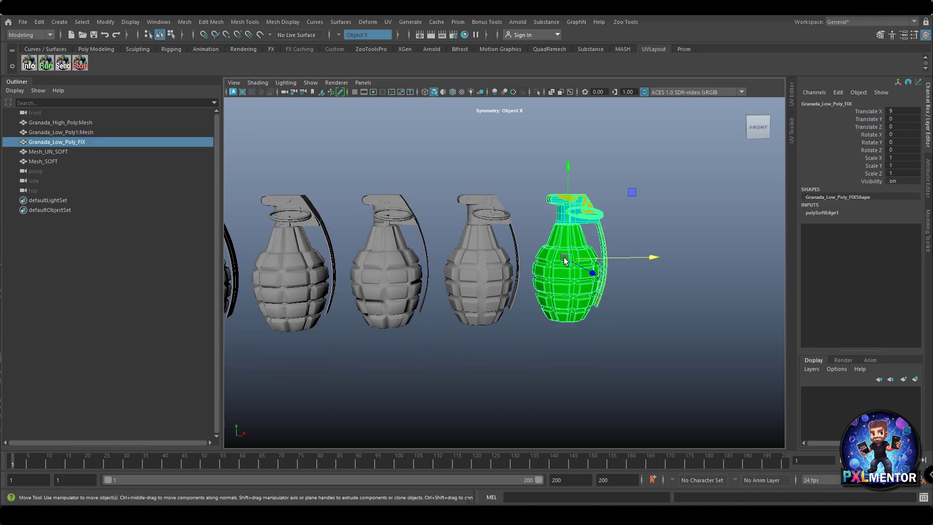
key(ctrl+h)
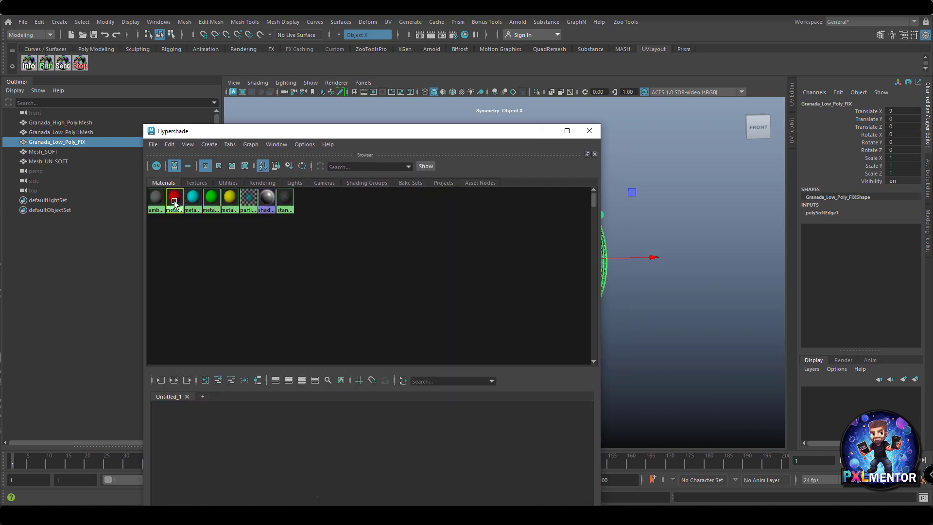
click(174, 200)
click(193, 198)
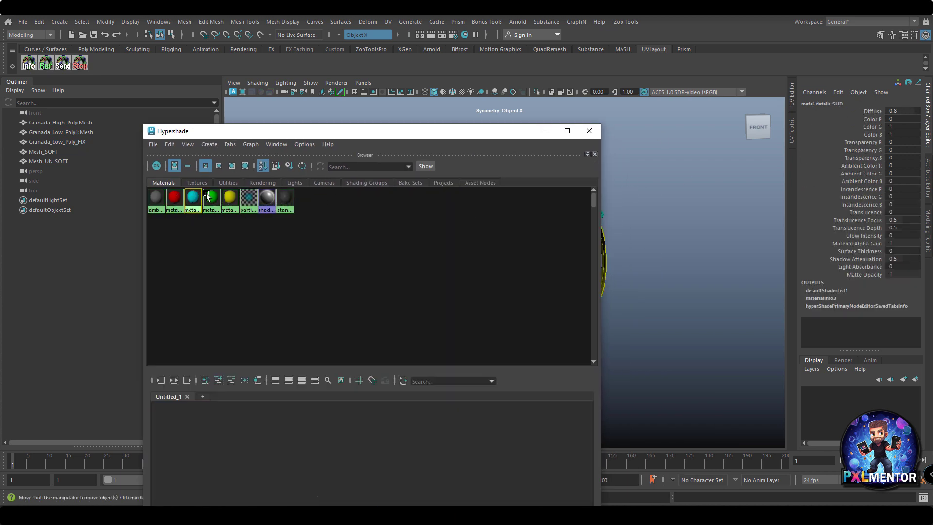
click(589, 132)
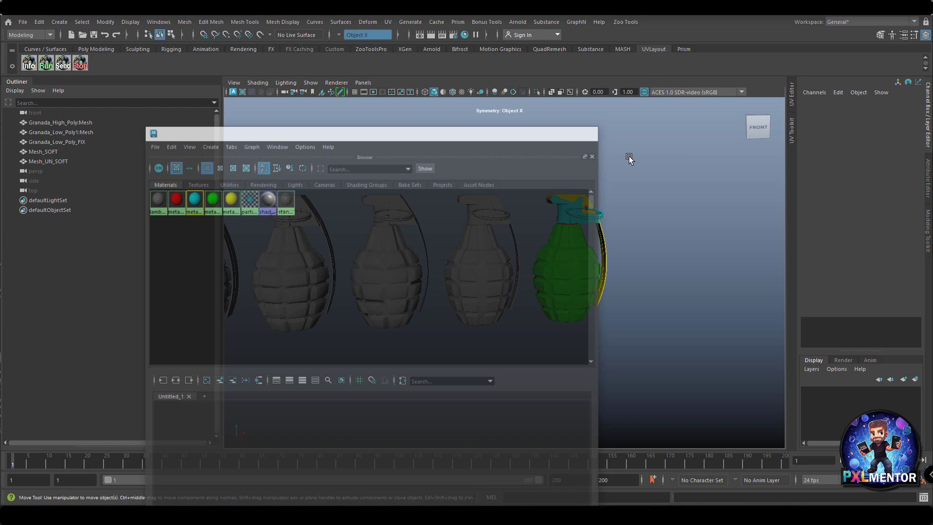
alt+drag(641, 176, 600, 239)
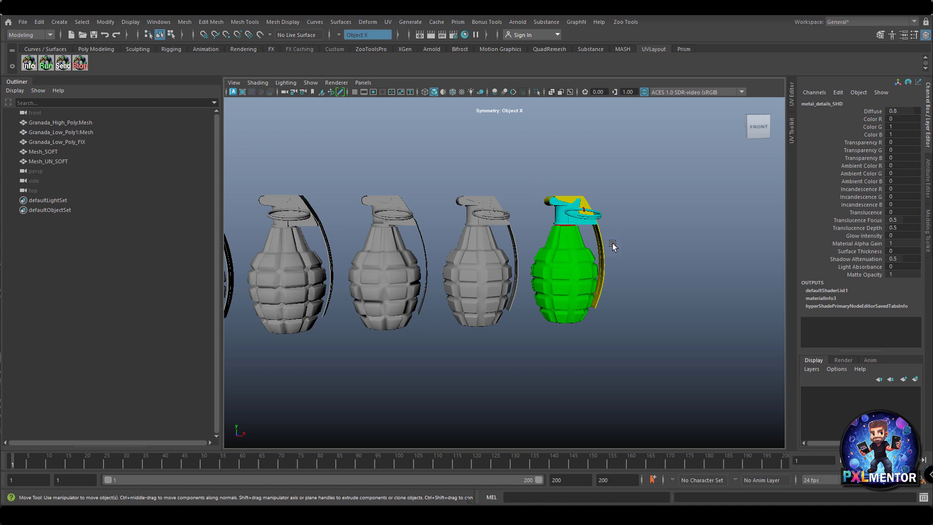
mouse_move(612, 247)
alt+mouse_down()
mouse_move(625, 256)
mouse_move(618, 251)
alt+mouse_up()
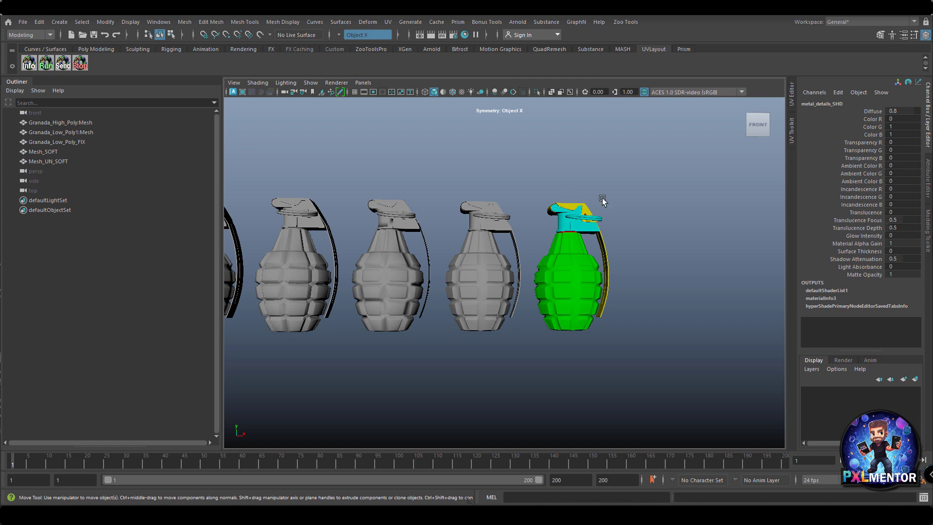
alt+drag(589, 219, 588, 209)
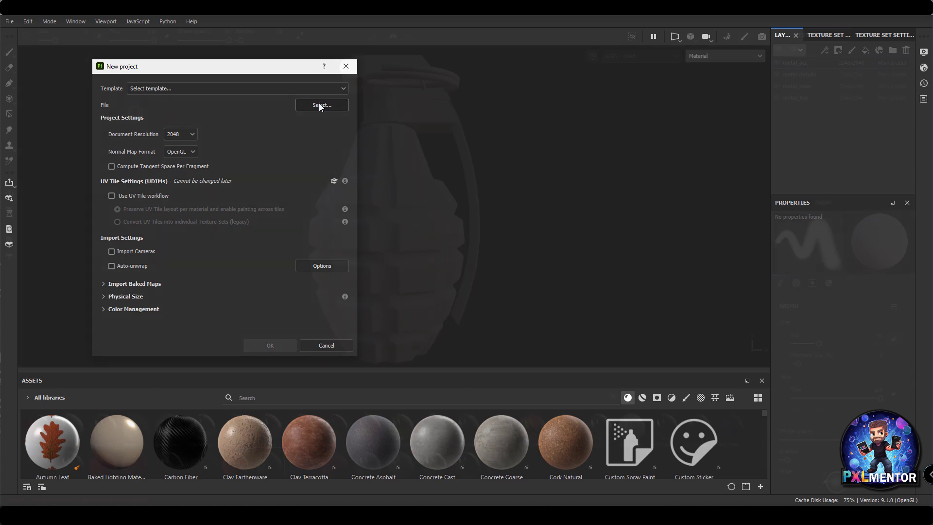
- Orbit the viewport around the grenade in the new project
alt+drag(145, 125, 244, 156)
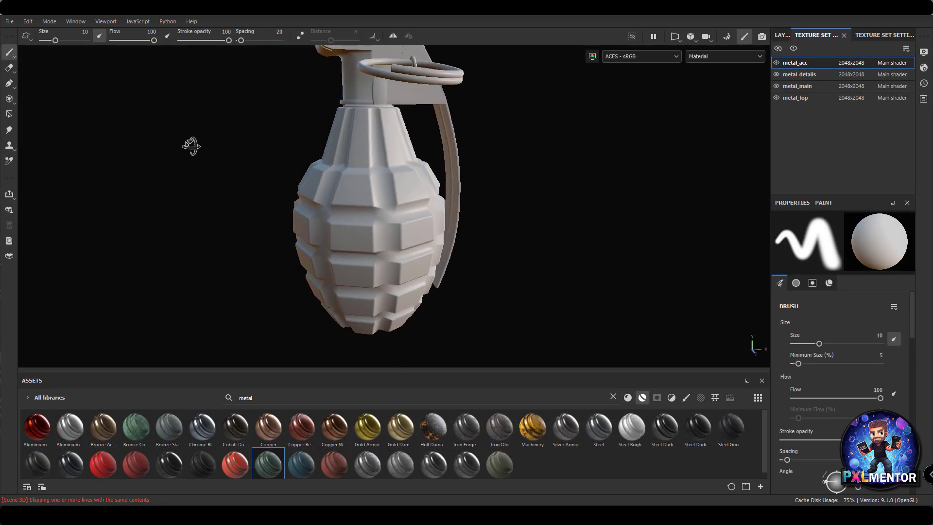
mouse_move(244, 156)
alt+middle_down()
mouse_move(248, 209)
mouse_move(235, 145)
alt+middle_up()
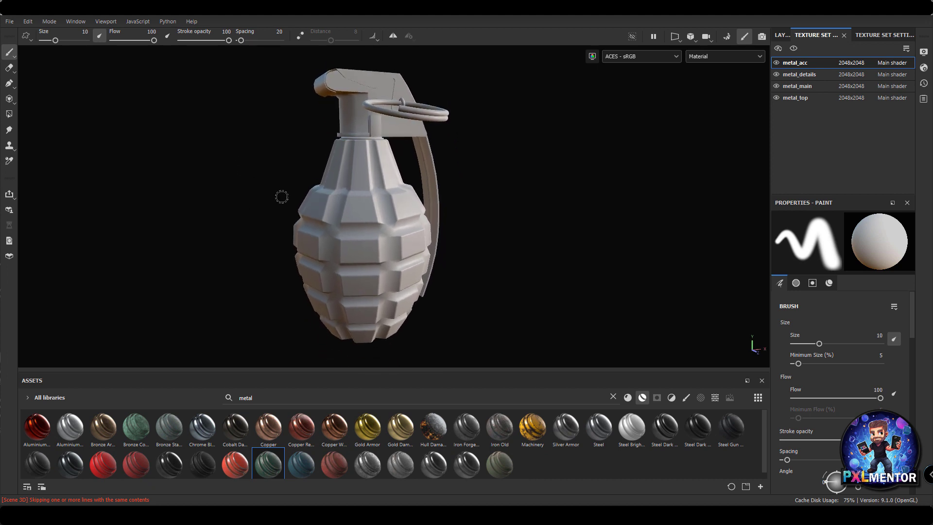
mouse_move(364, 253)
alt+mouse_down()
mouse_move(335, 182)
mouse_move(375, 240)
alt+mouse_up()
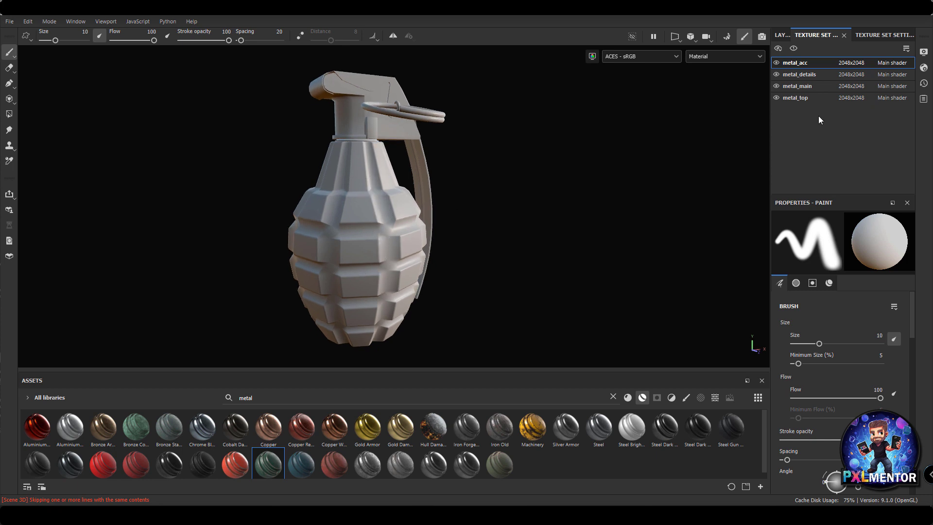
click(776, 74)
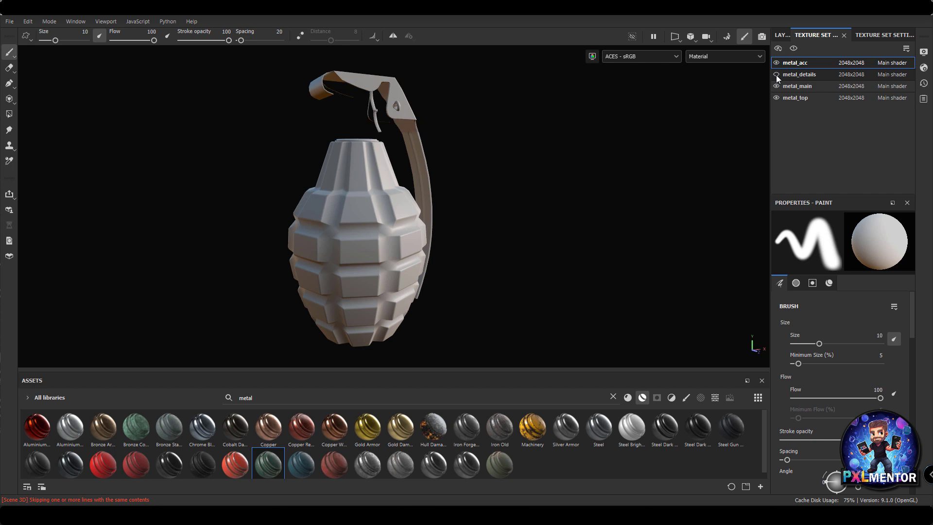
click(776, 63)
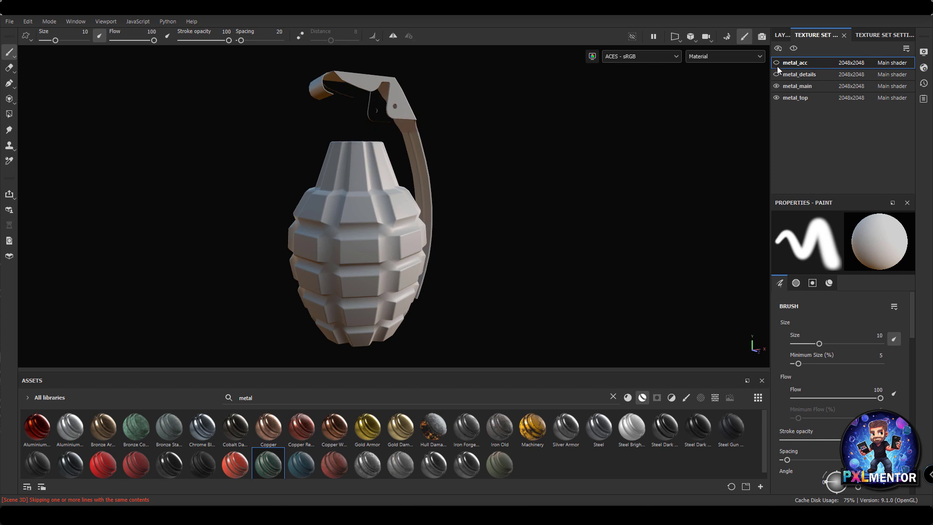
click(776, 63)
click(776, 74)
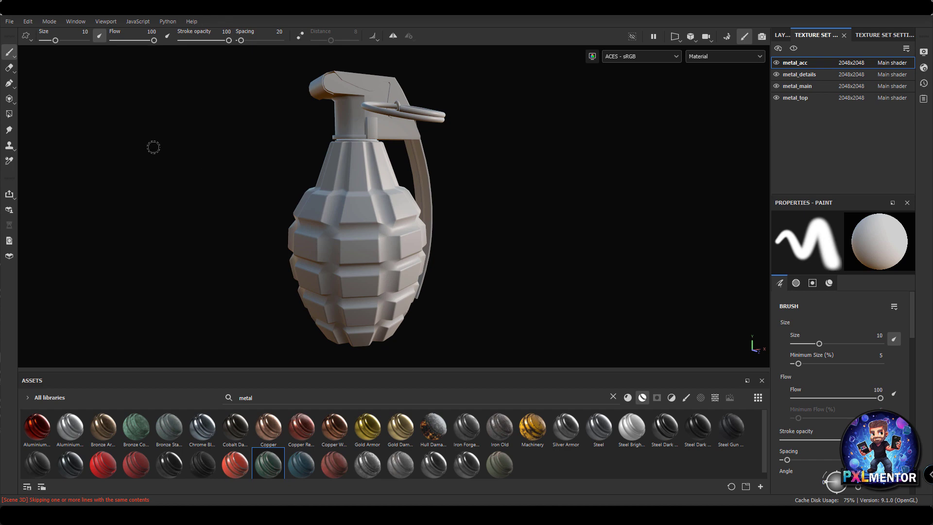
- In Baking mode, set the ID baker's Color Source to Mesh ID / Polygroup and bake selected textures
click(727, 36)
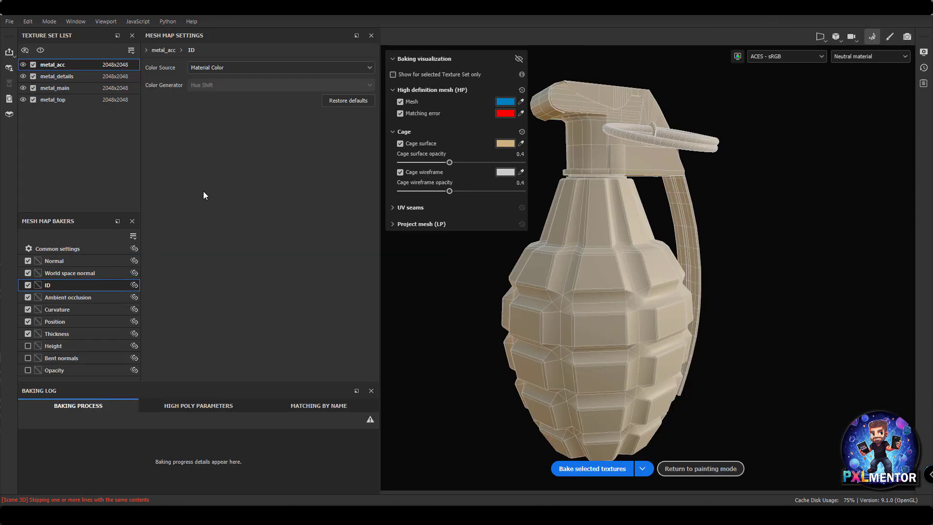
click(63, 251)
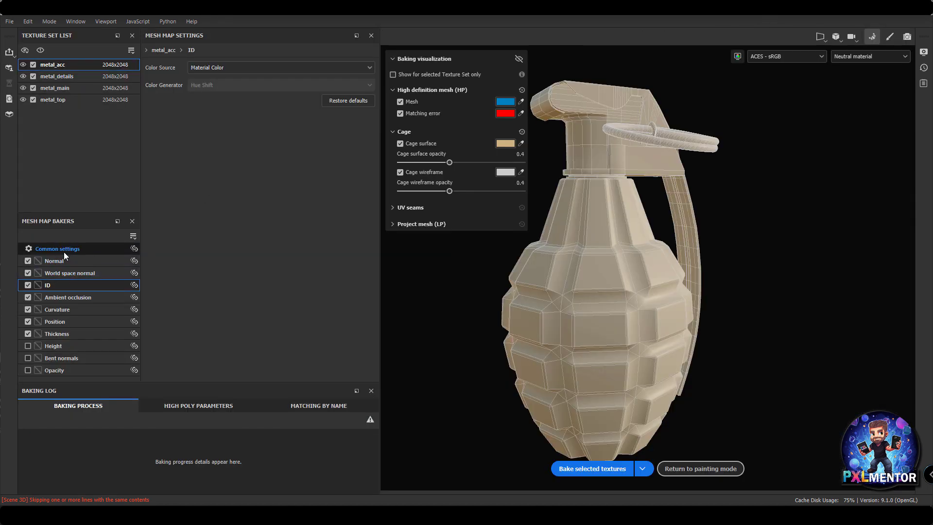
click(62, 256)
click(65, 249)
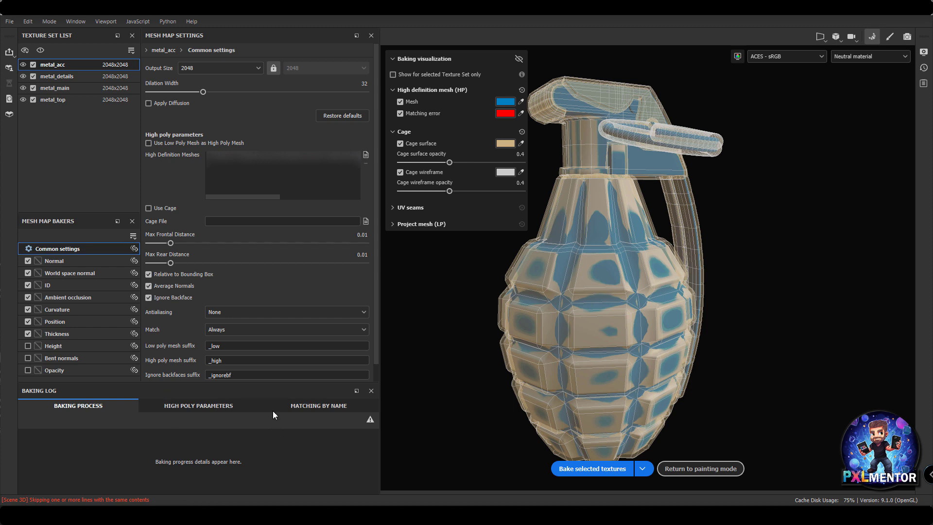
click(61, 285)
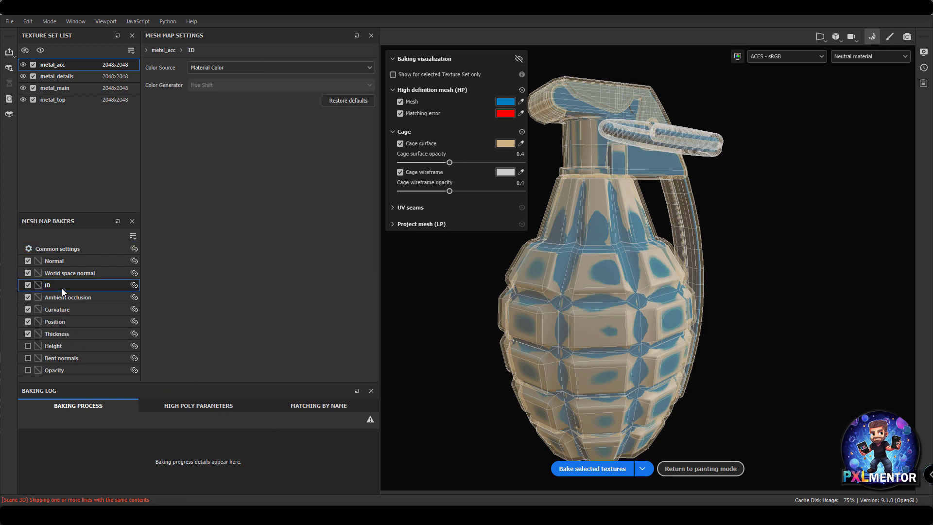
click(241, 67)
click(212, 109)
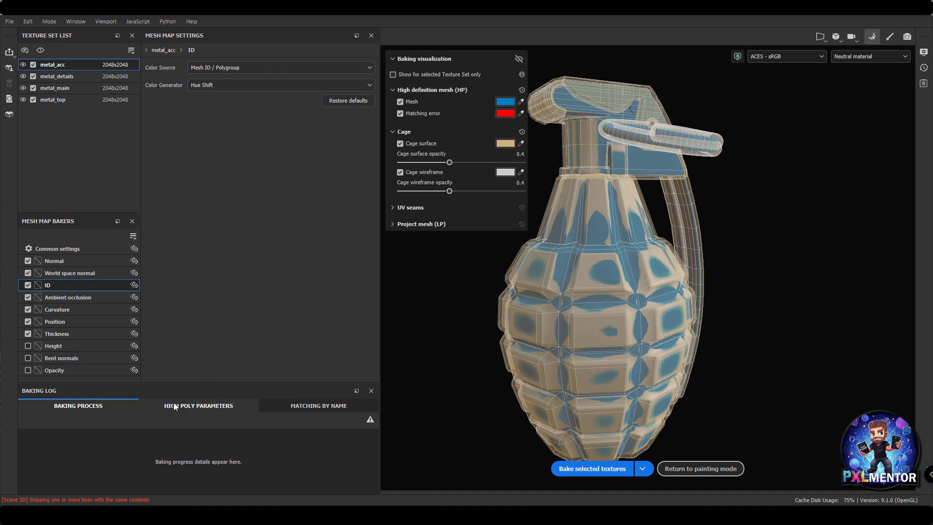
click(583, 470)
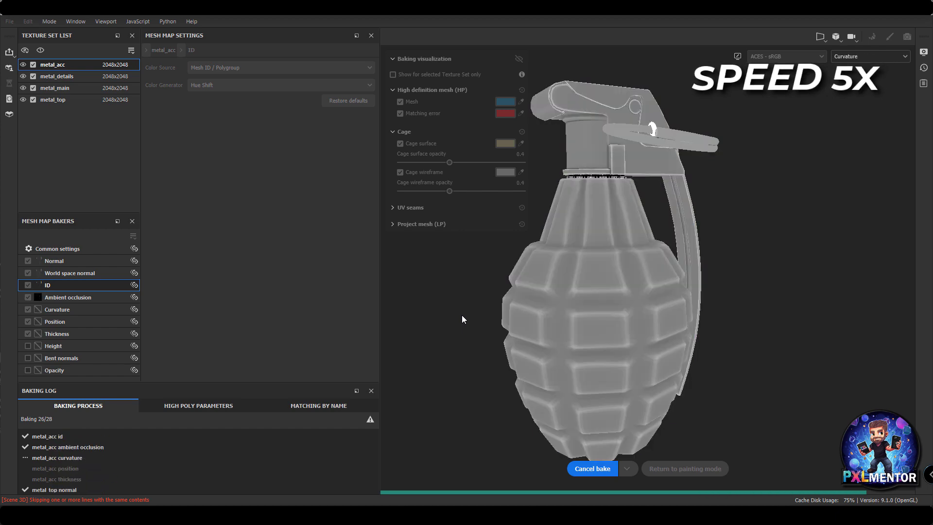
- Return from baking and cycle the viewport through the baked Normal, ID, Curvature and Bent normals maps
click(698, 469)
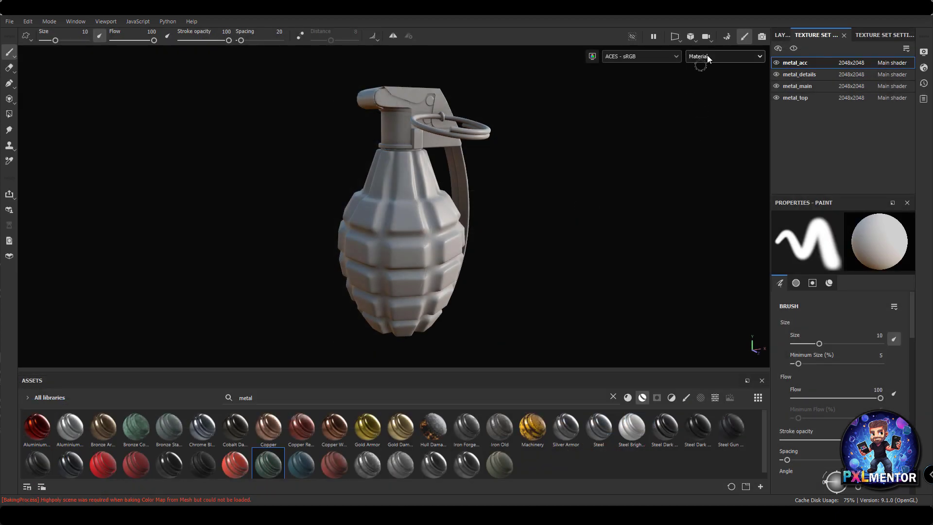
click(706, 56)
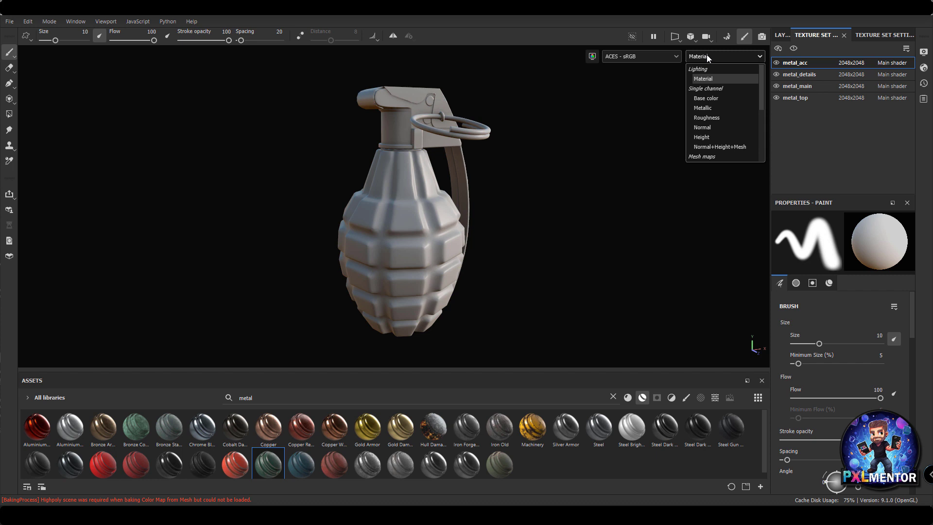
scroll(717, 88, down, 2)
click(703, 137)
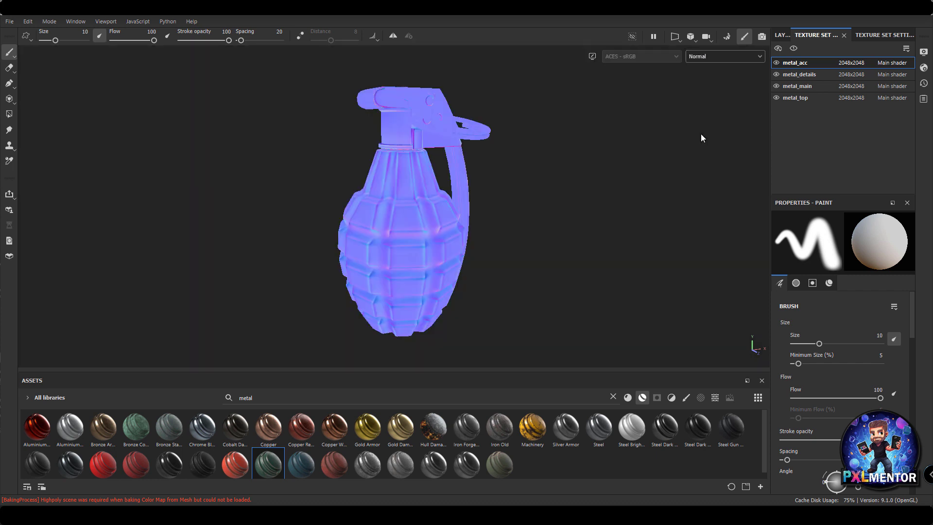
key(b)
key(b)
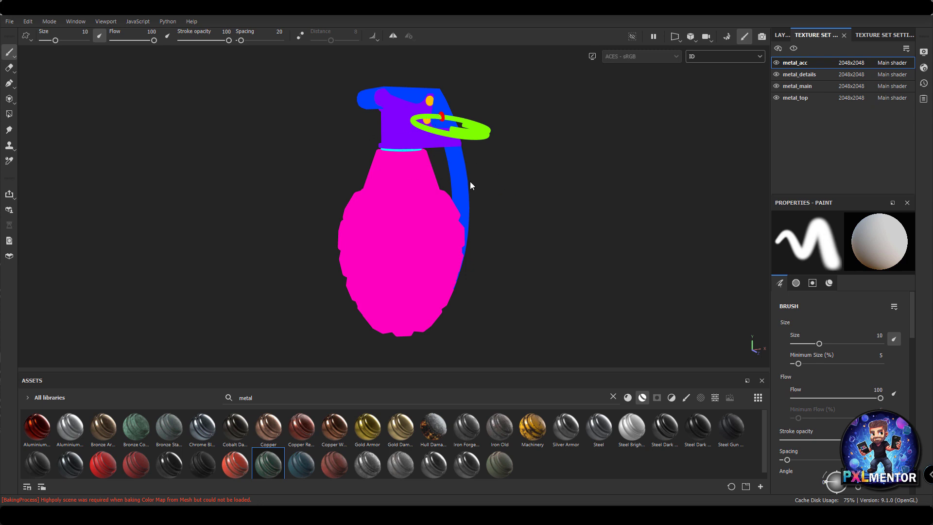
key(b)
key(b)
key(b)
key(b)
key(b)
key(b)
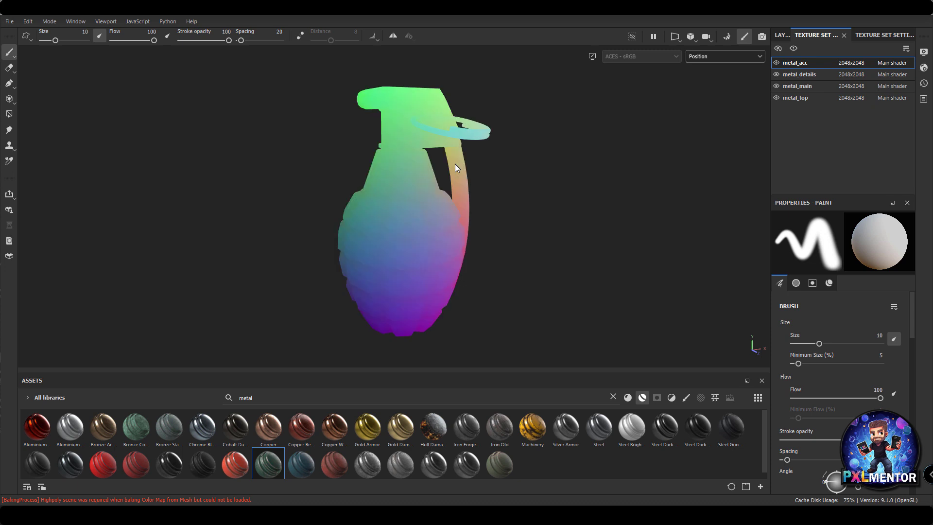
key(b)
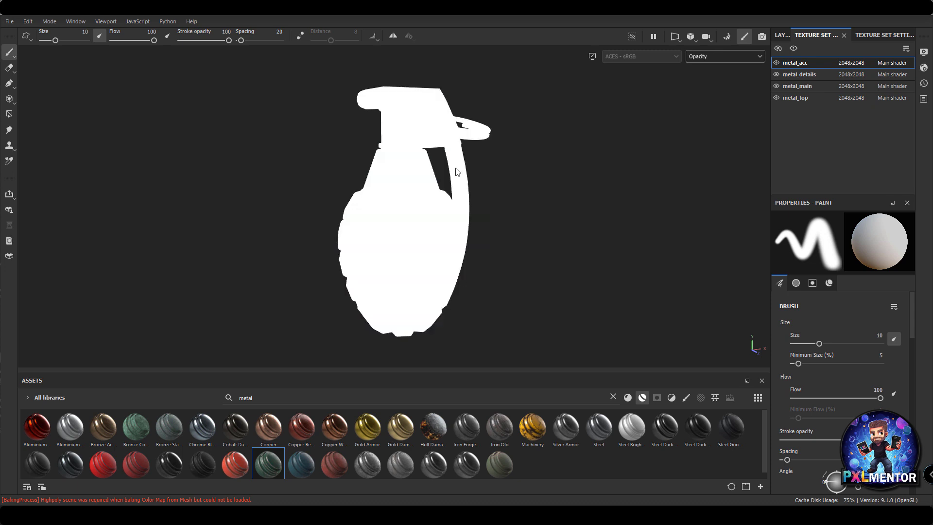
- Preview the baked Opacity and Normal maps, then switch the viewport back to Material
click(717, 57)
click(716, 67)
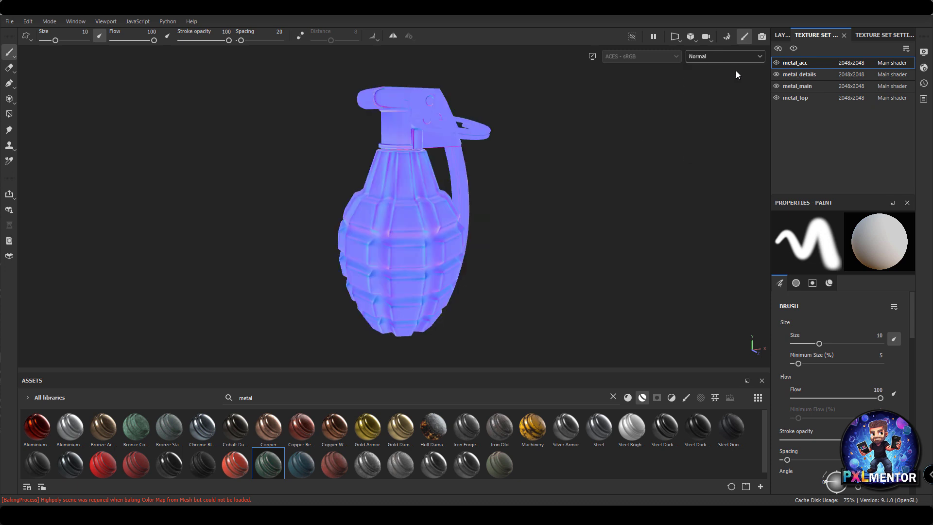
click(727, 56)
scroll(721, 84, up, 3)
click(721, 83)
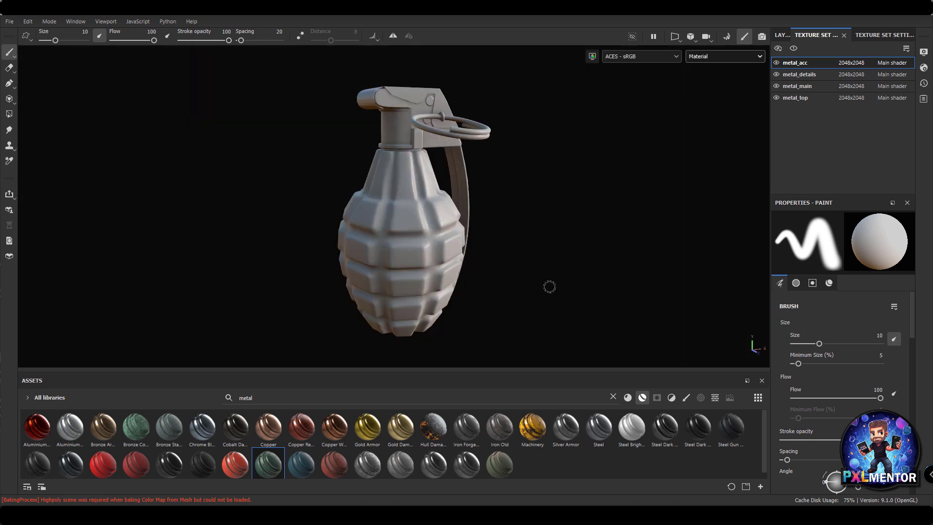
- Apply the green worn material to the grenade body and Copper Worn to the top and pin ring
drag(272, 469, 401, 198)
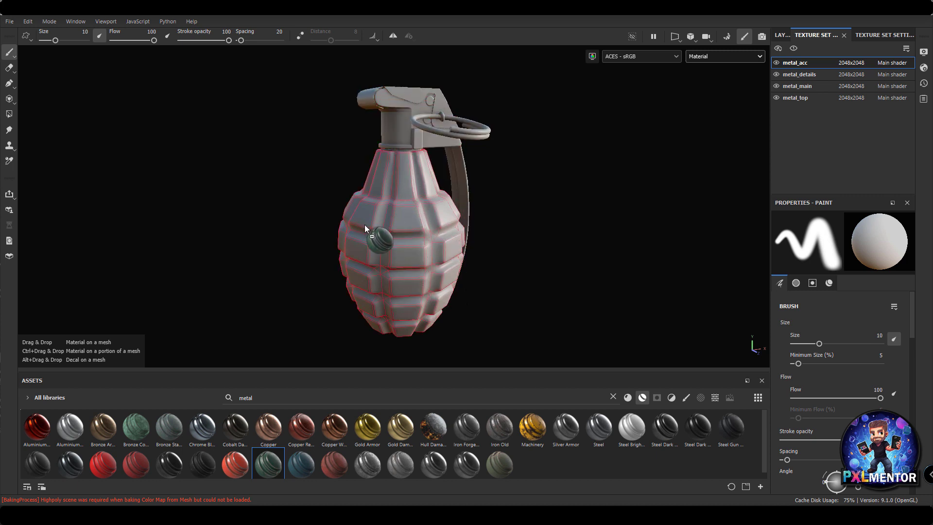
mouse_move(415, 249)
mouse_down()
mouse_move(784, 114)
mouse_move(480, 206)
mouse_move(428, 250)
mouse_move(410, 250)
mouse_up()
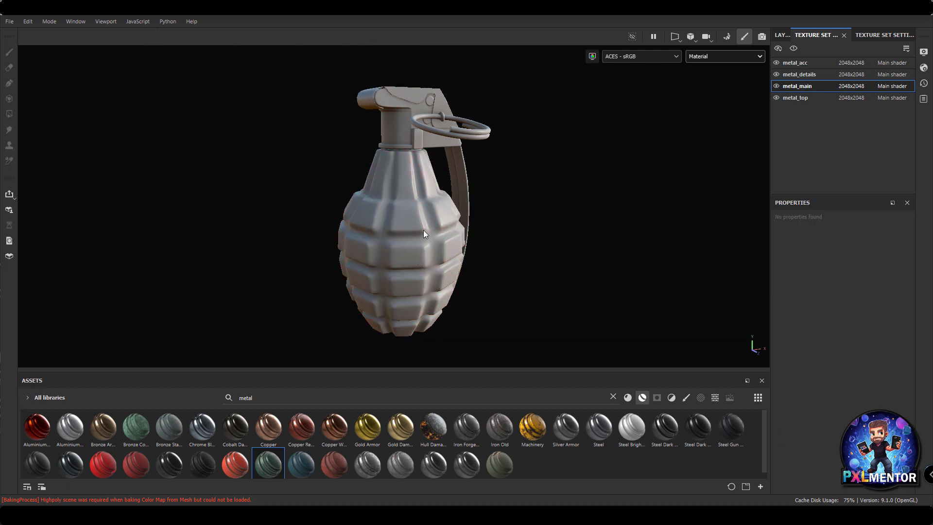
scroll(469, 173, up, 3)
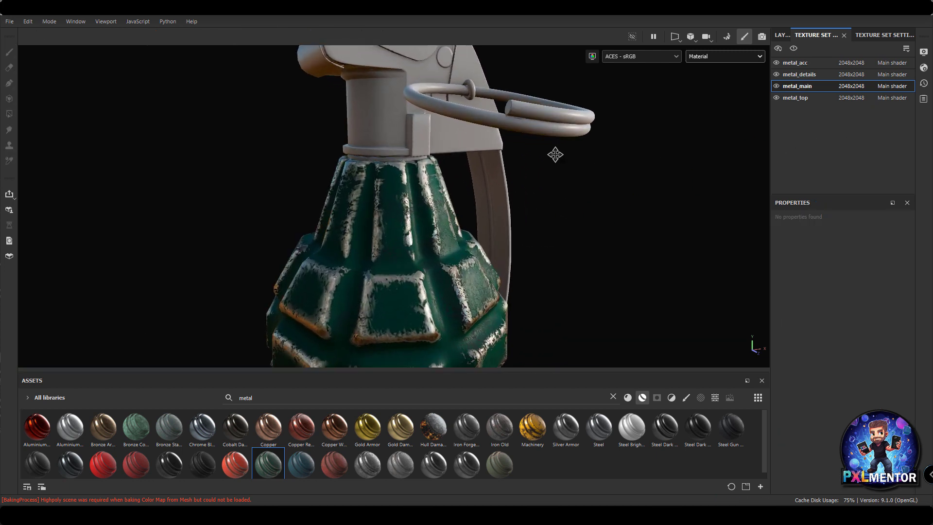
alt+drag(556, 152, 500, 202)
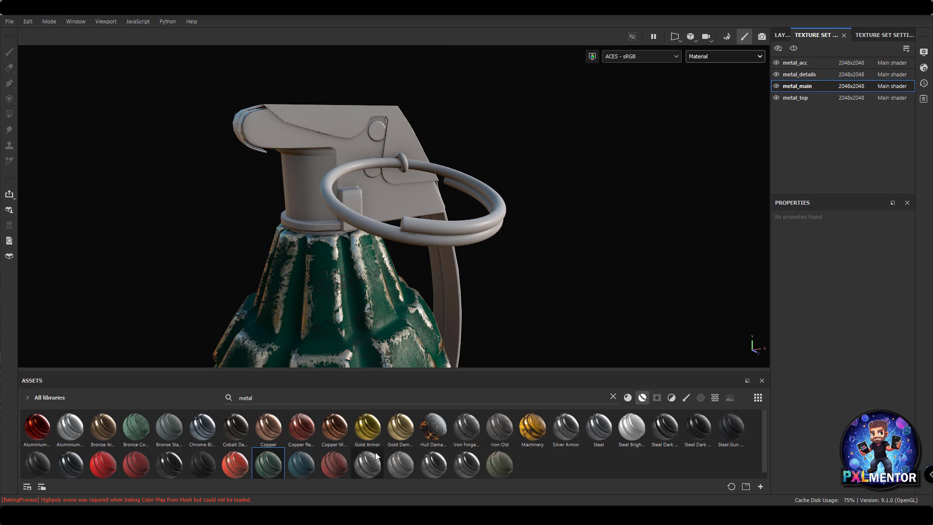
drag(333, 428, 354, 151)
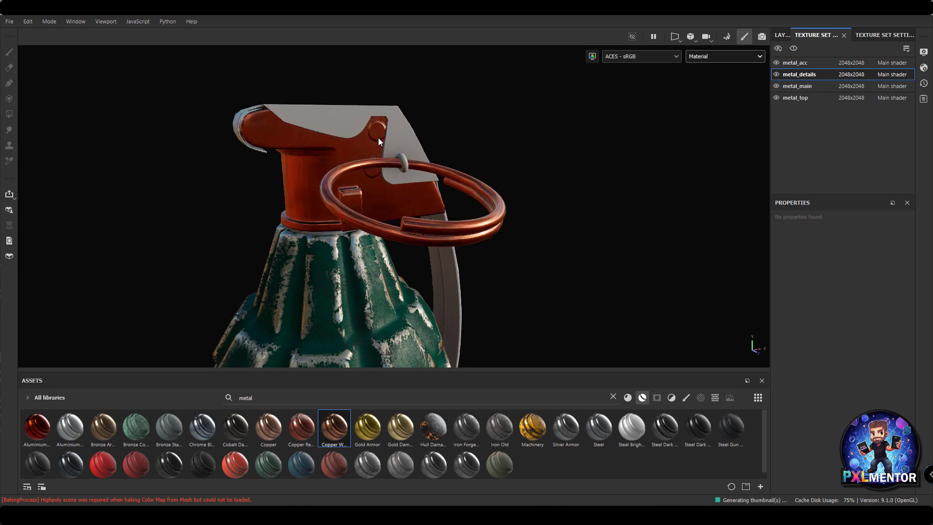
- Add a Gold Armor layer to the details texture set and give it a black mask
click(780, 36)
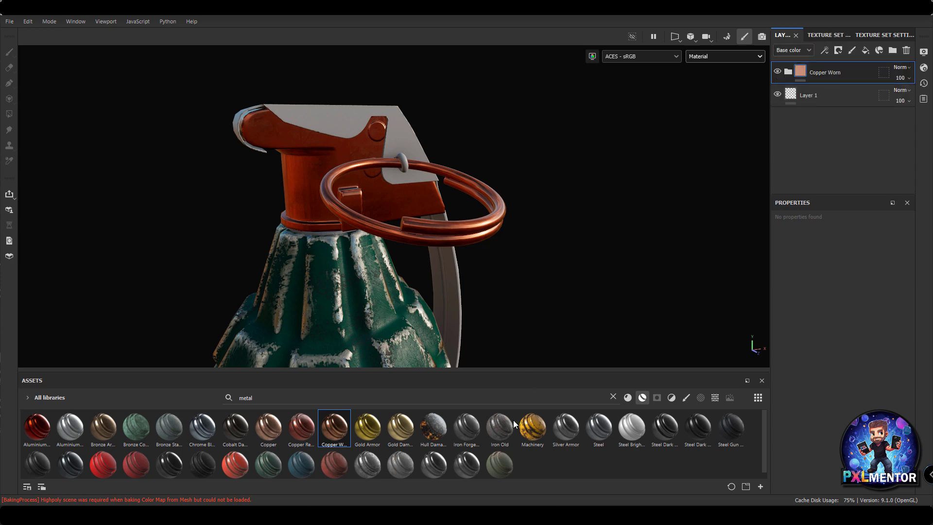
drag(368, 427, 799, 68)
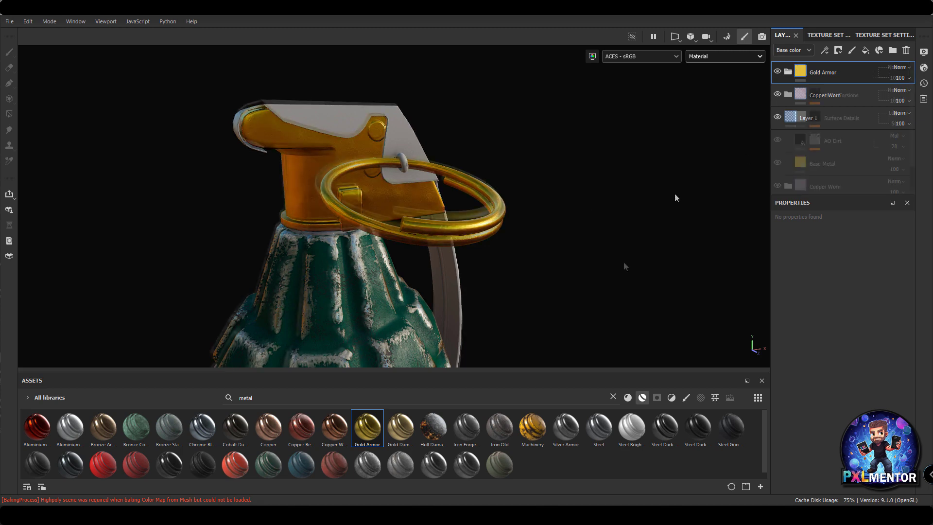
right_click(814, 75)
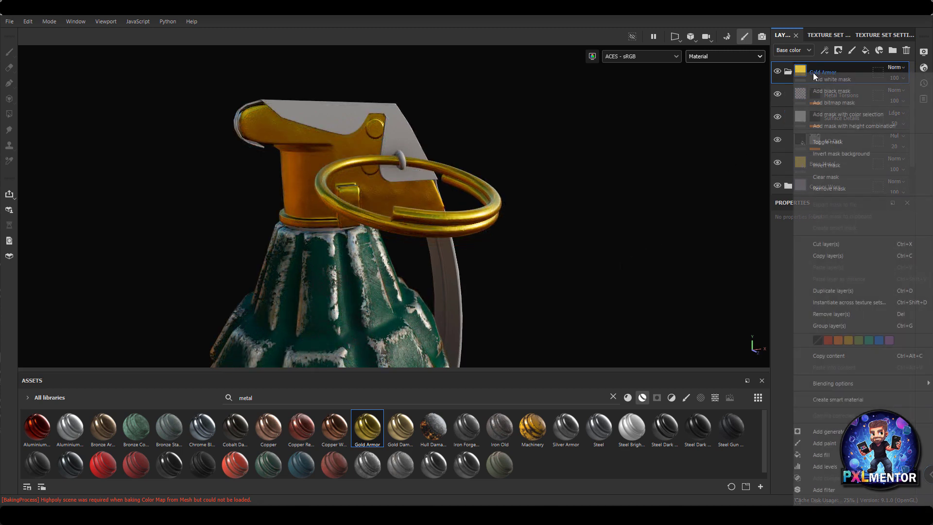
click(843, 90)
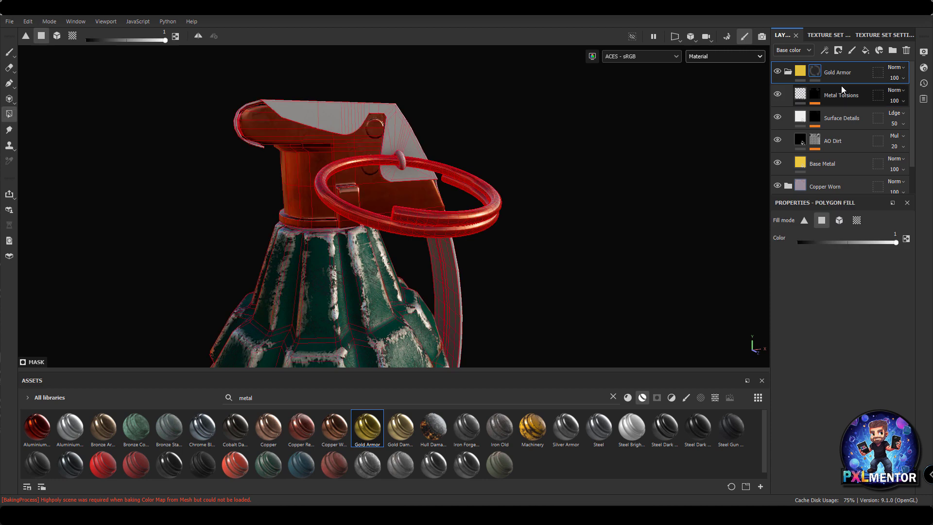
- Add a Color Selection to the mask sampling the yellow ID dot, then orbit to review
right_click(817, 73)
click(808, 440)
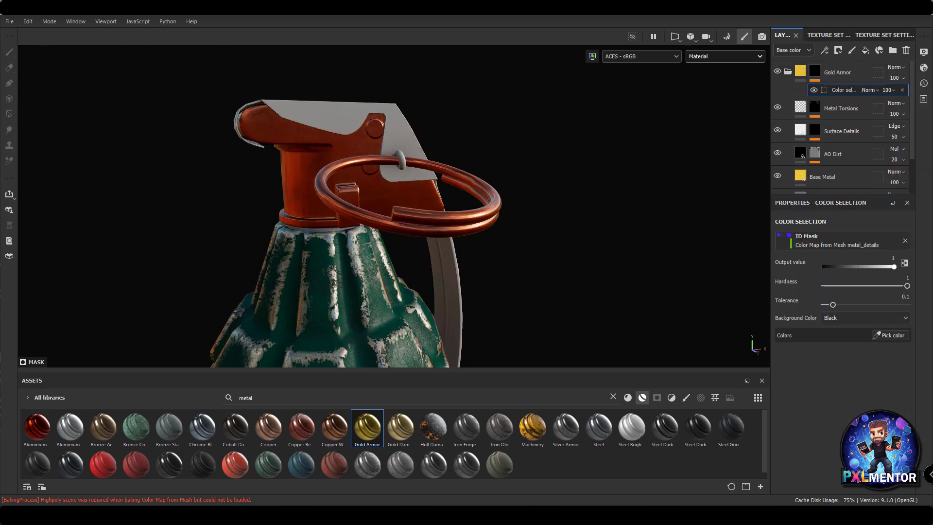
click(889, 335)
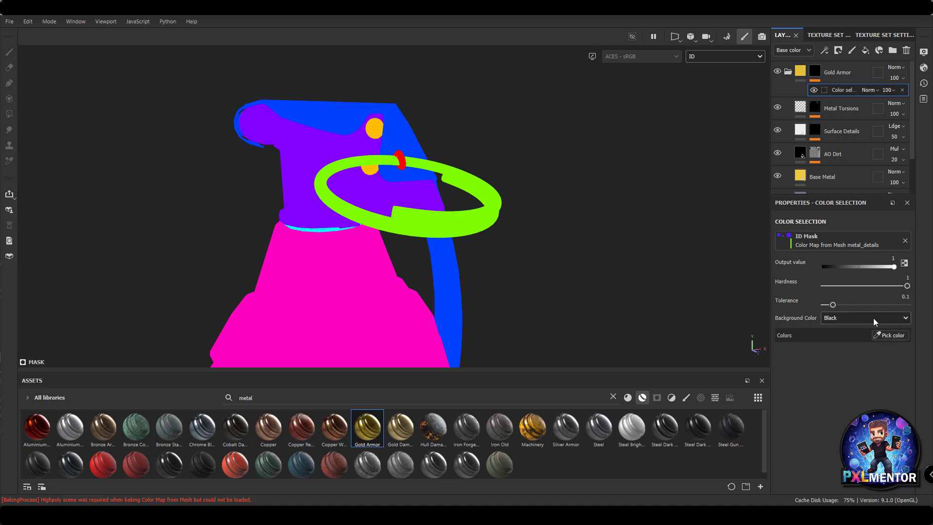
click(374, 128)
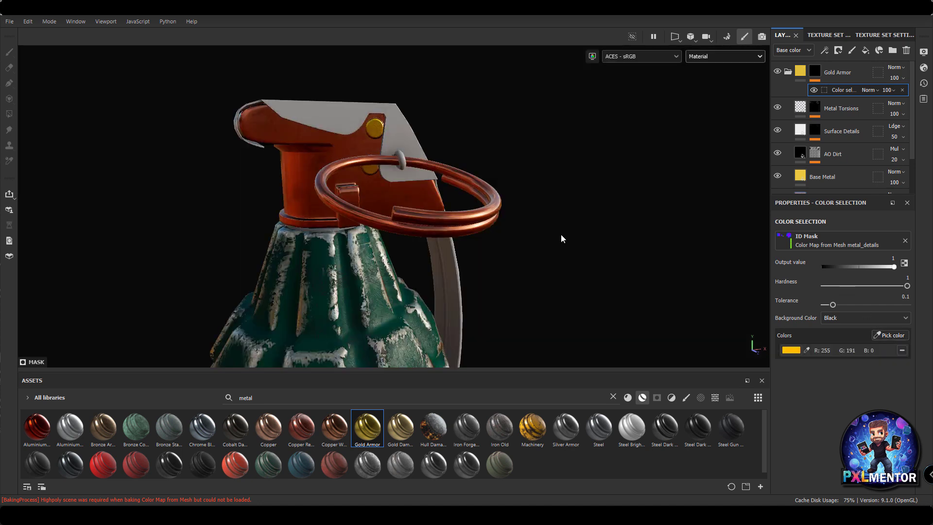
click(890, 335)
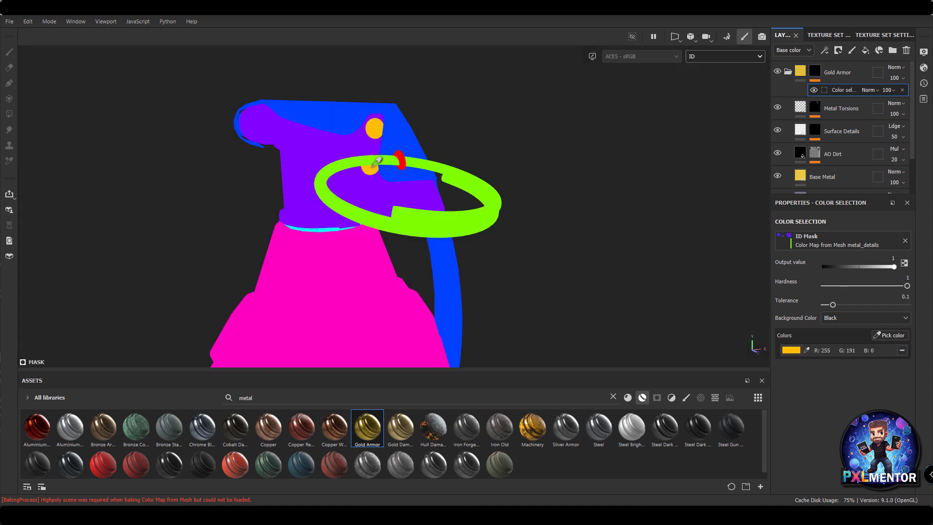
alt+drag(607, 163, 483, 138)
alt+right_drag(483, 138, 425, 139)
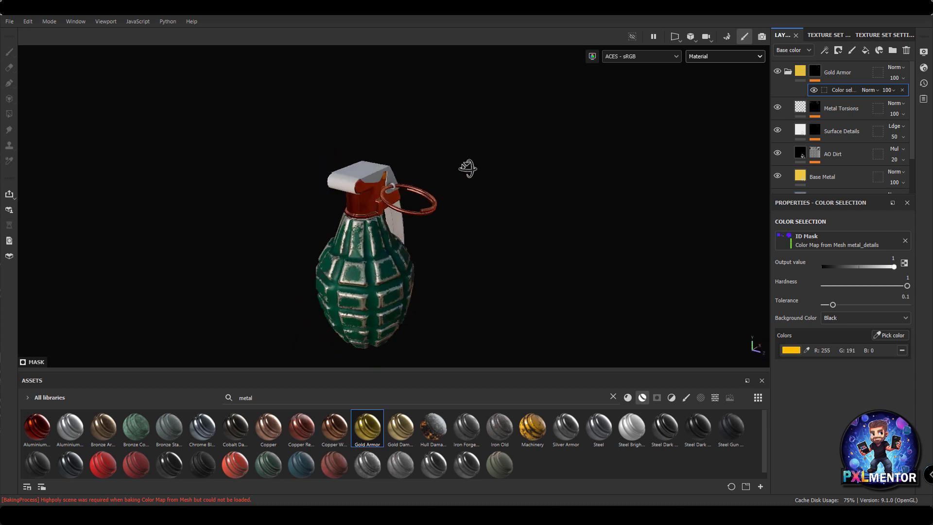
- Apply Cobalt Damaged to the lever, replace it with Silver Armor, and orbit to review
alt+drag(357, 302, 41, 197)
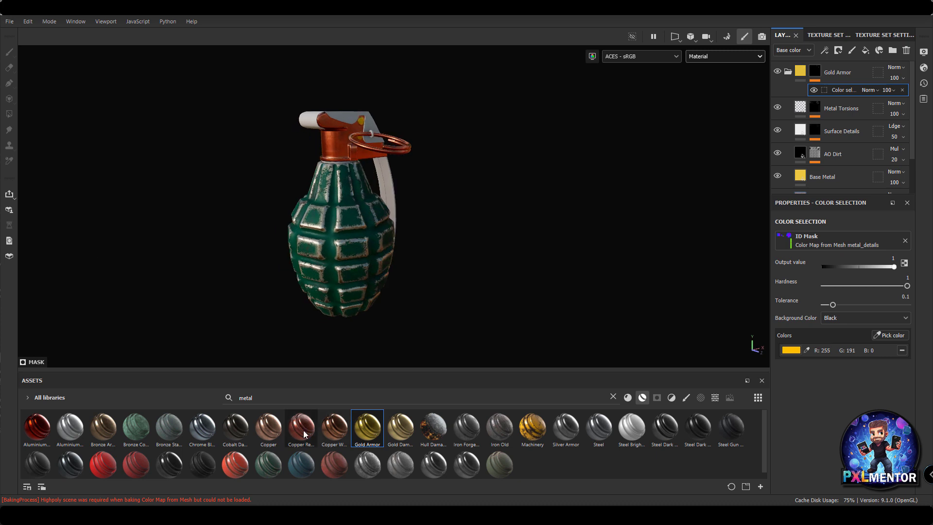
drag(246, 425, 257, 327)
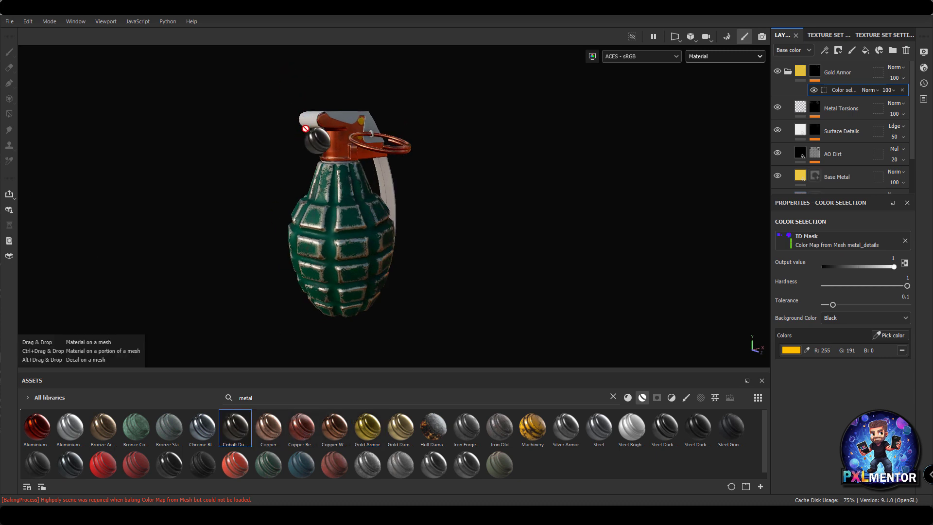
drag(450, 132, 443, 133)
alt+right_drag(443, 133, 446, 227)
alt+drag(446, 227, 558, 335)
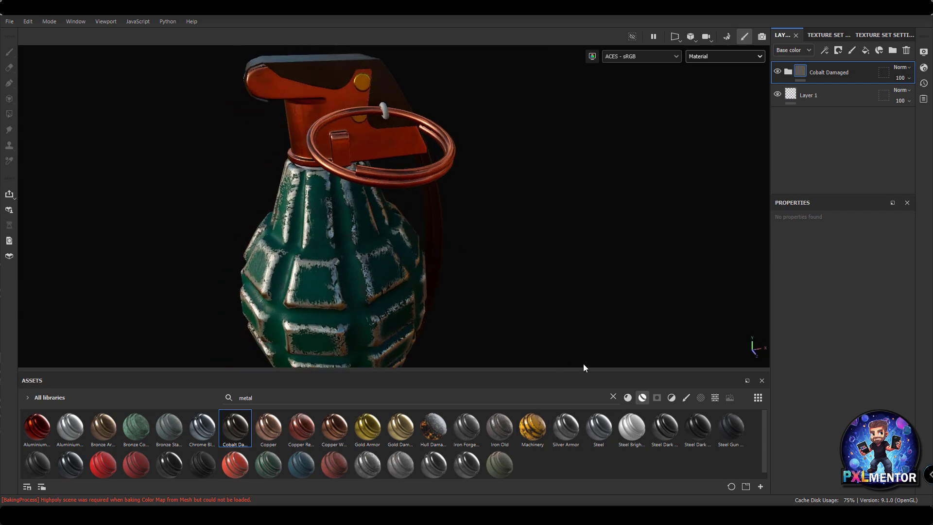
drag(584, 418, 384, 106)
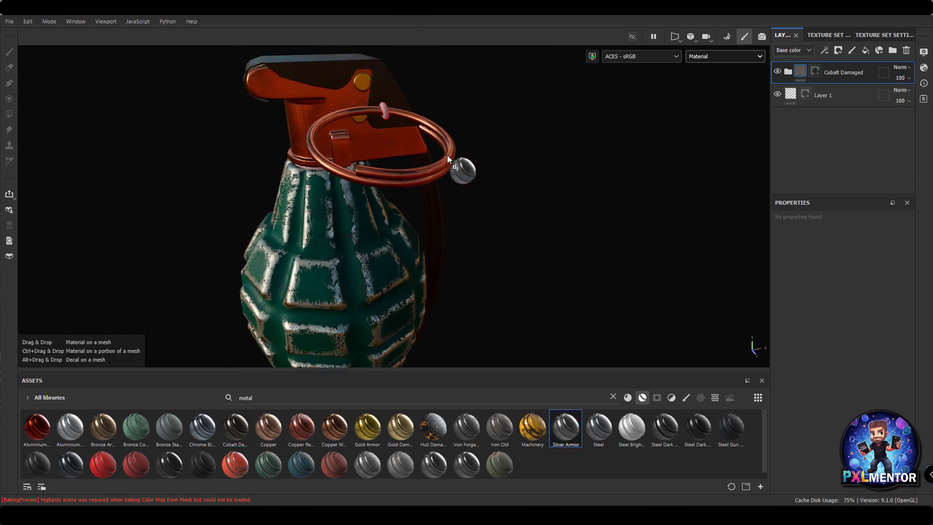
drag(447, 155, 448, 156)
alt+drag(543, 151, 263, 190)
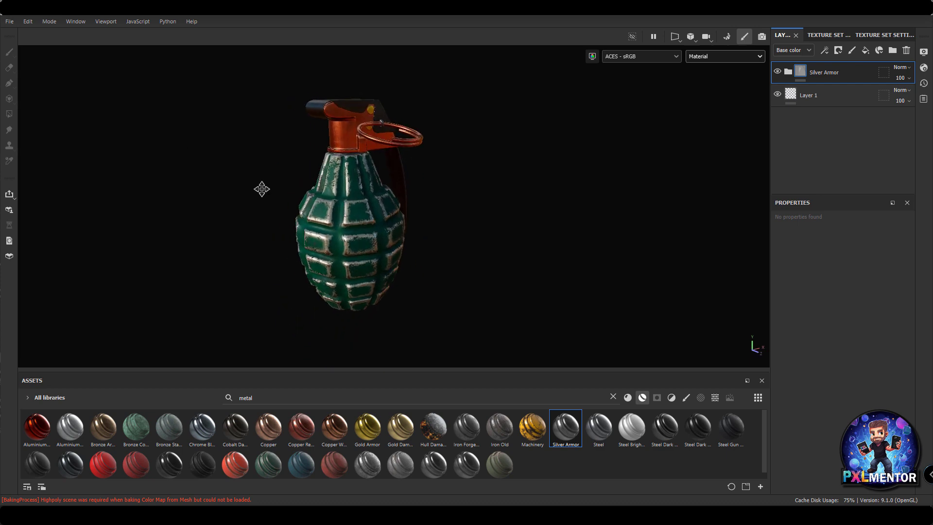
alt+drag(262, 189, 280, 197)
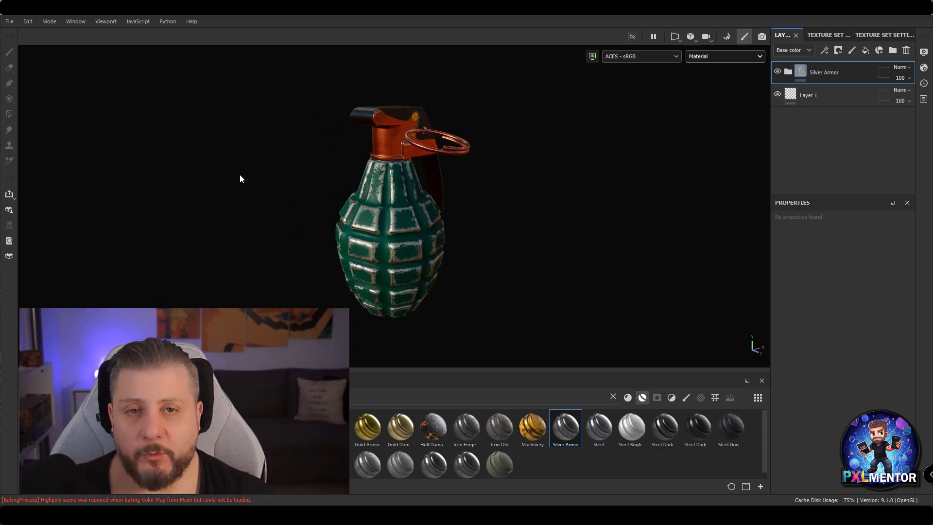